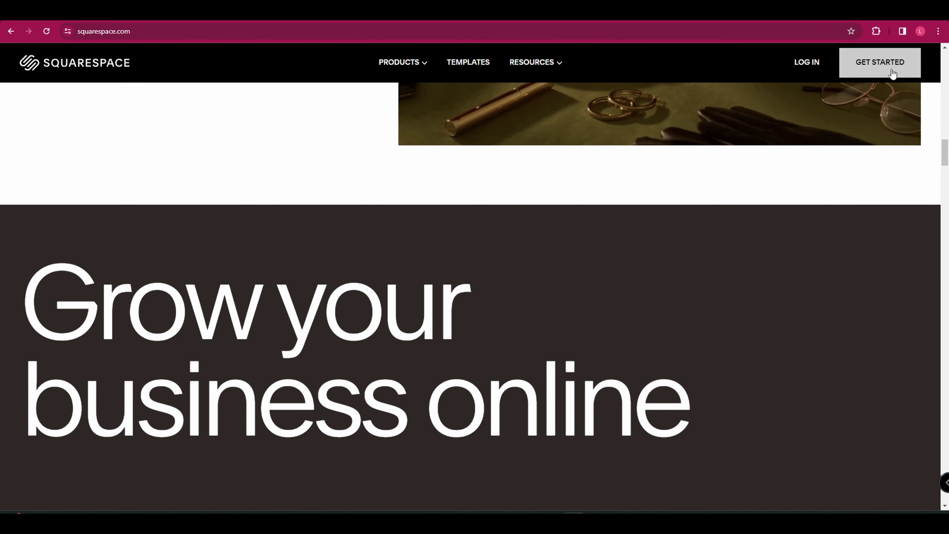
Start creating a new website and choose Interior Design as what the site is about
click(877, 64)
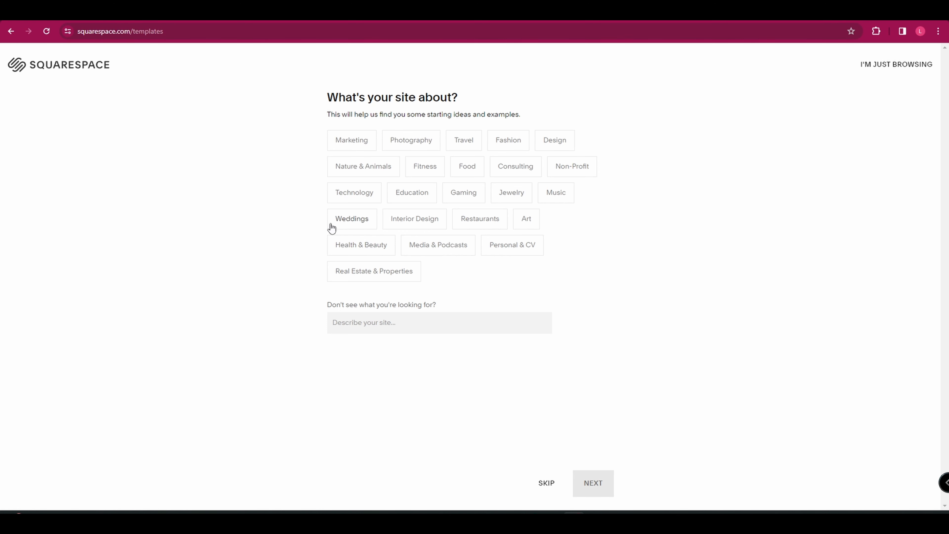
click(424, 224)
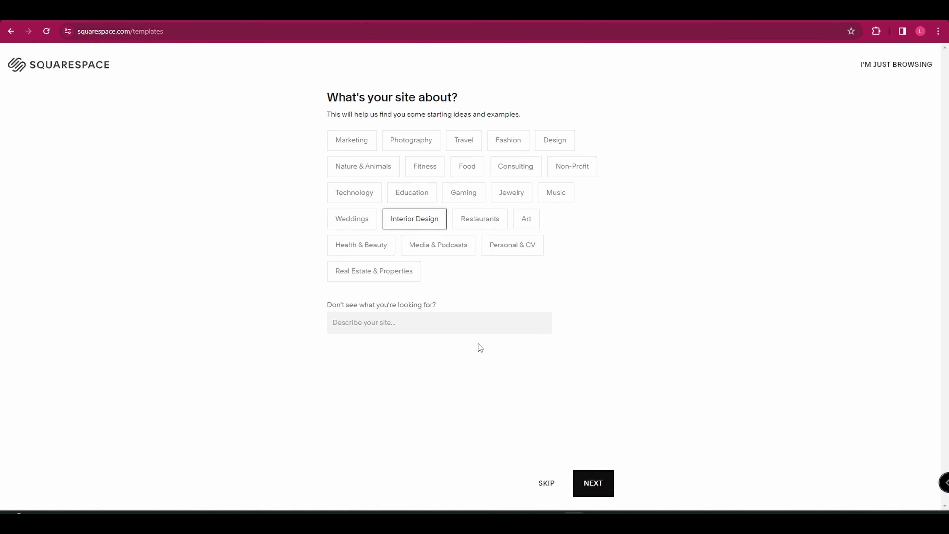
click(597, 487)
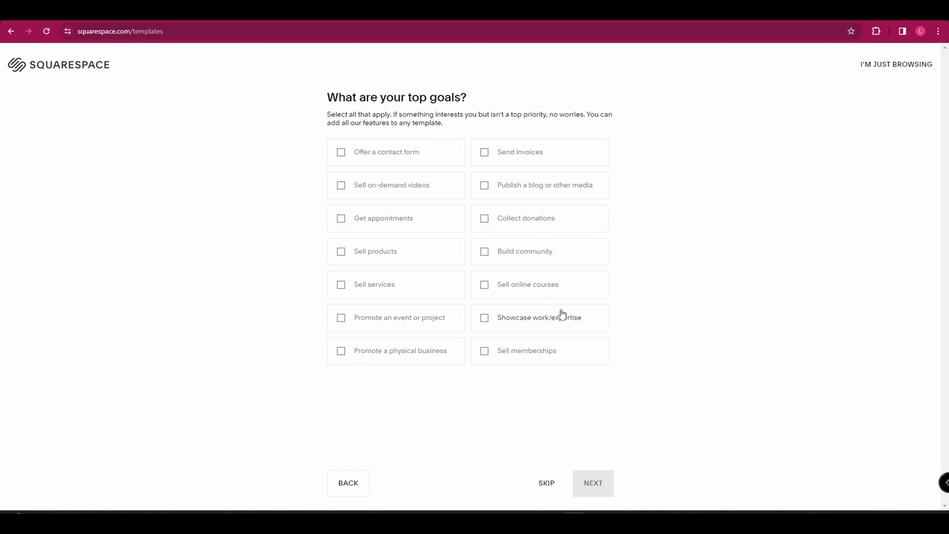
Select Sell products as the top goal and choose to start from a professionally designed website template
click(395, 252)
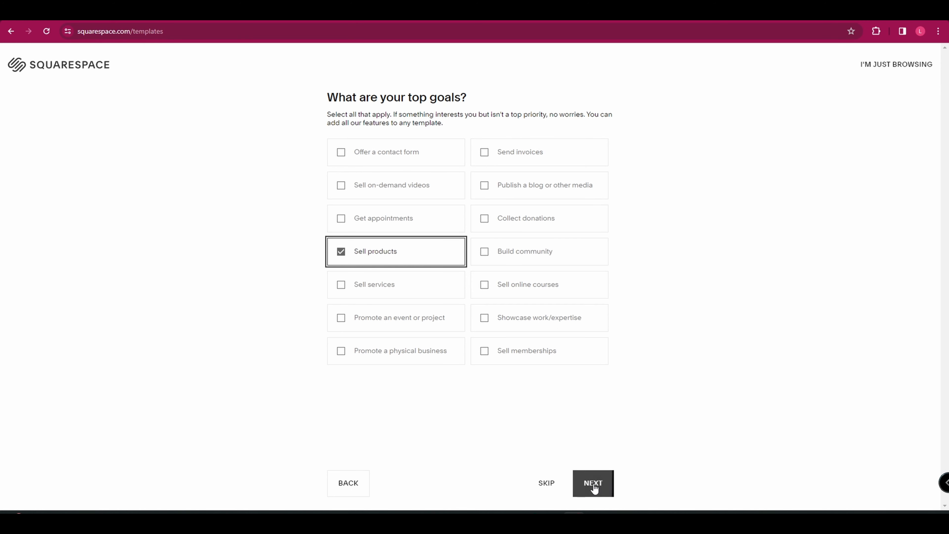
click(604, 487)
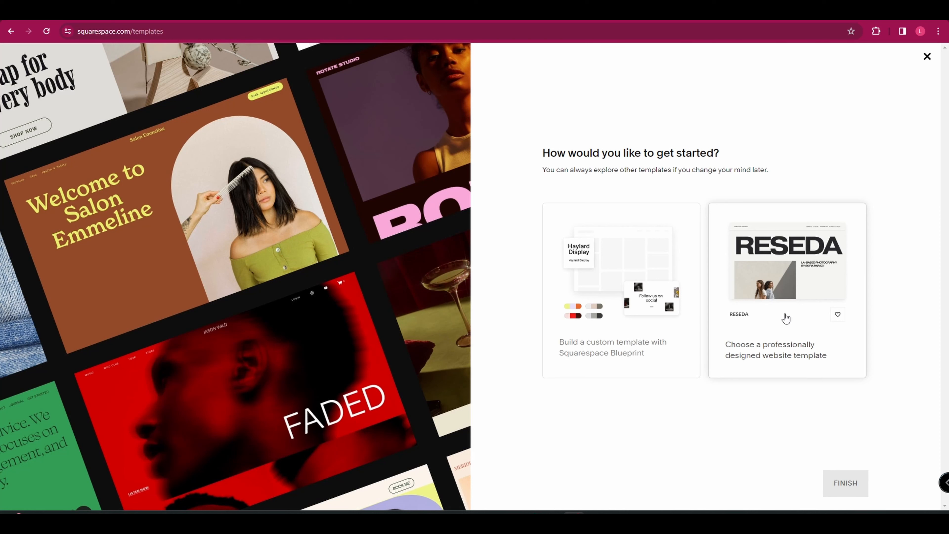
click(804, 313)
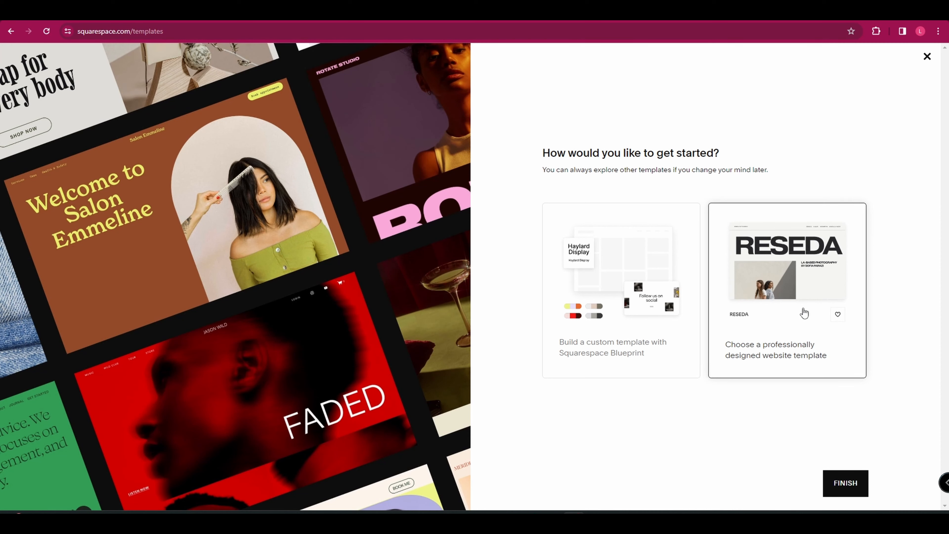
click(844, 485)
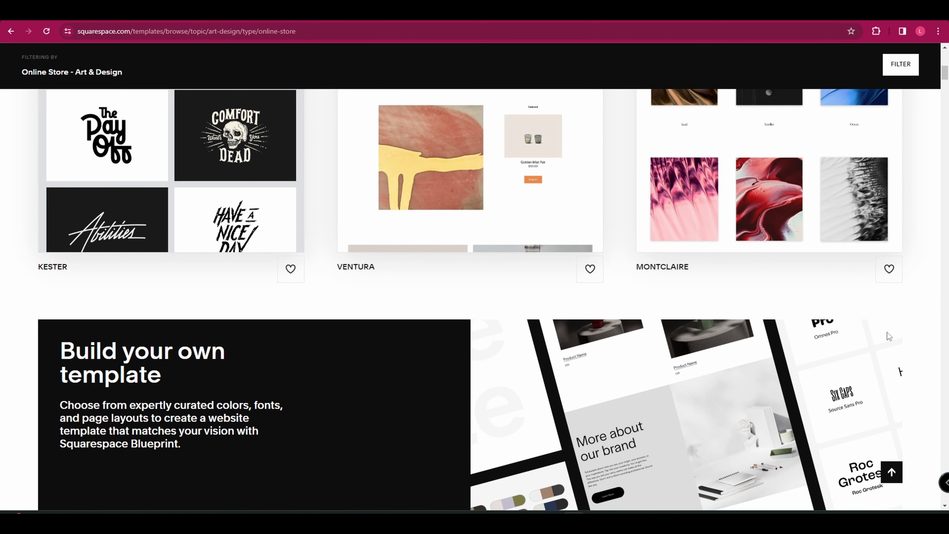
Look through the best template matches for an Art & Design online store
scroll(883, 333, down, 3)
scroll(880, 334, down, 4)
scroll(881, 336, down, 4)
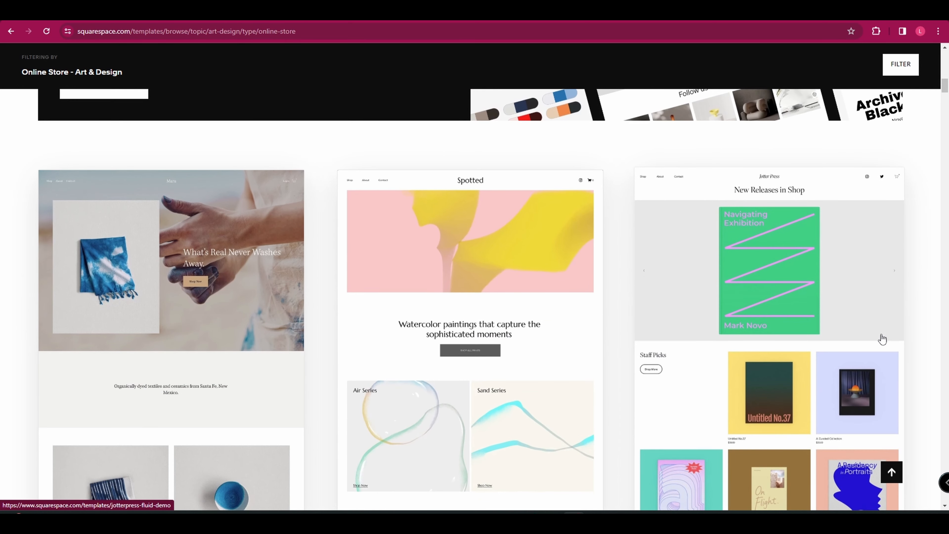
scroll(891, 344, down, 12)
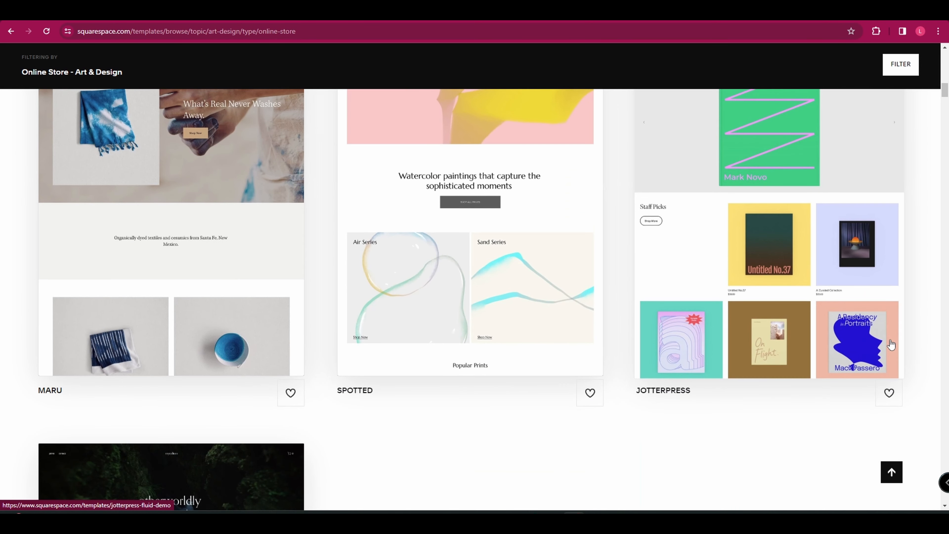
scroll(892, 359, down, 1)
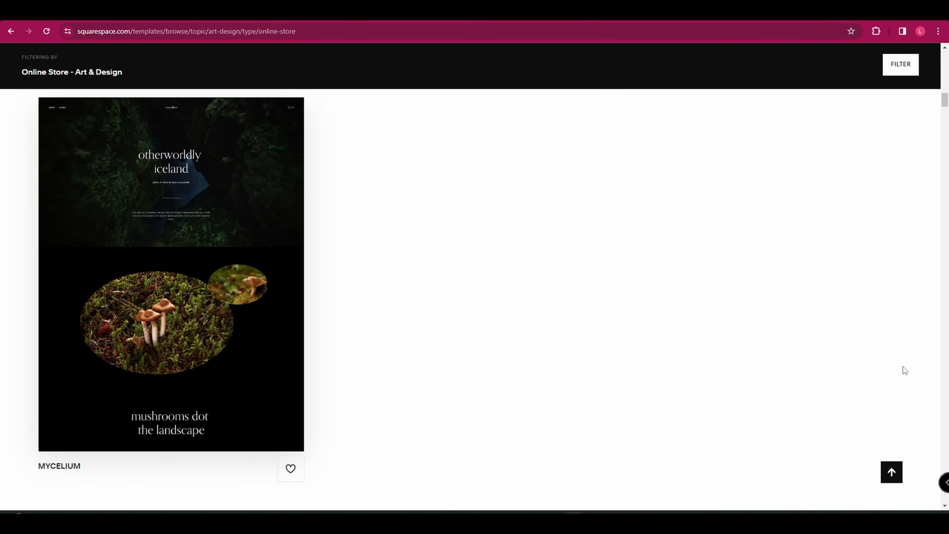
scroll(925, 319, up, 18)
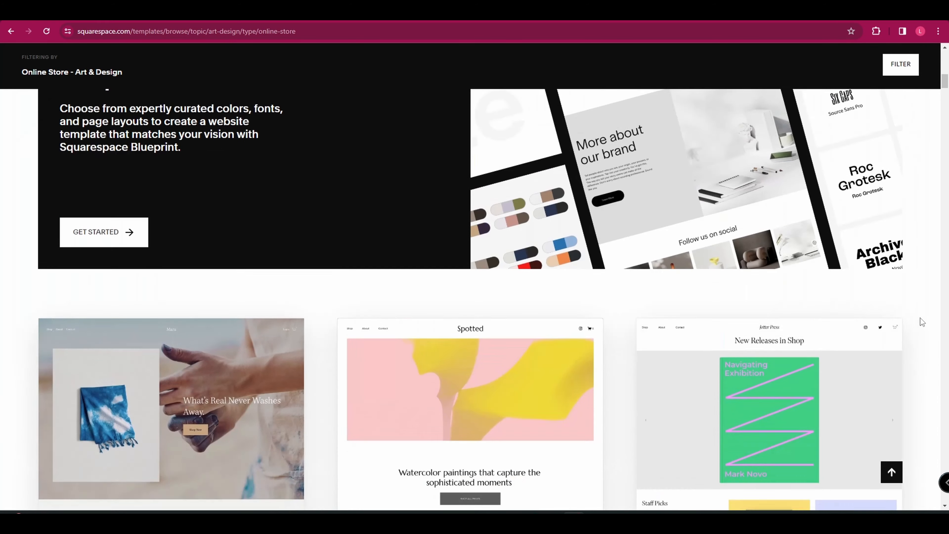
scroll(919, 316, up, 7)
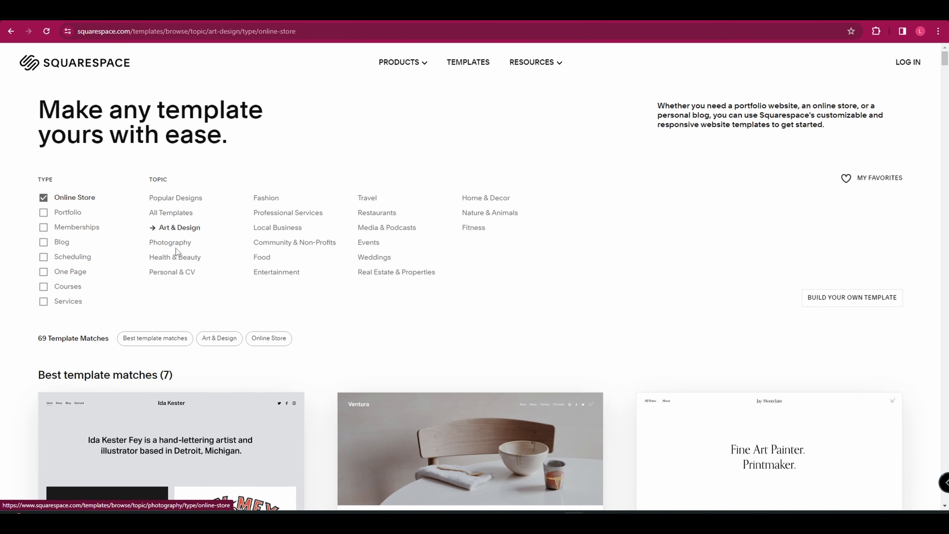
Filter the templates by the Photography topic and add Blog as a second type besides Online Store
click(161, 243)
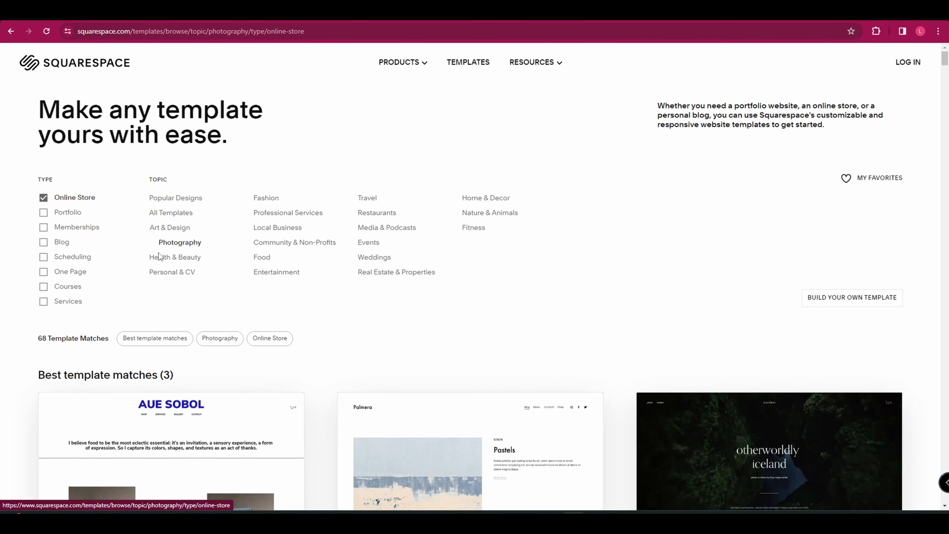
scroll(166, 237, down, 1)
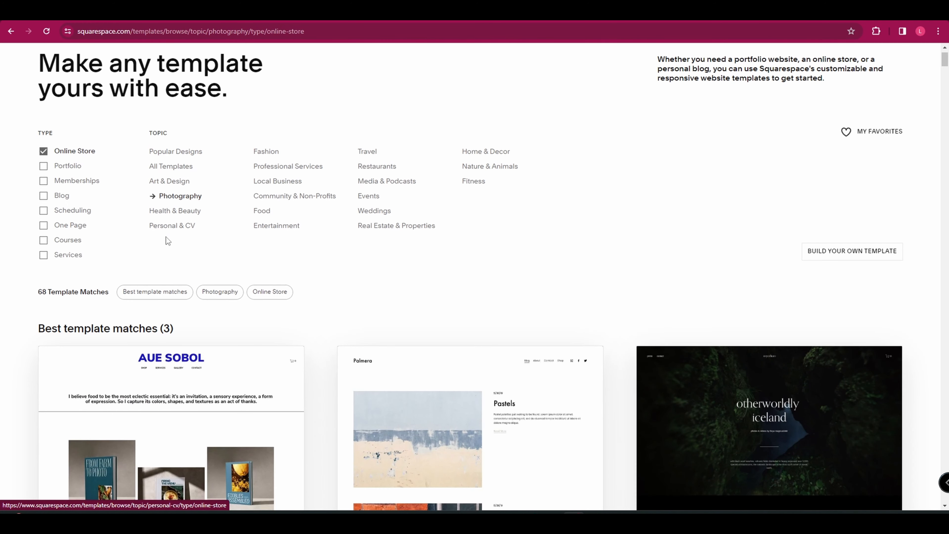
click(44, 193)
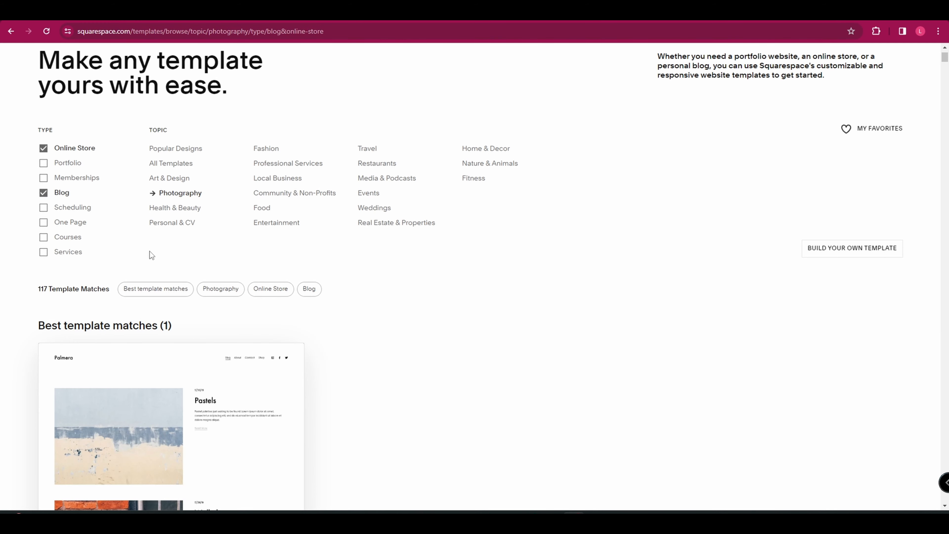
Find the Emmeline template among the filtered results and open its preview
scroll(148, 255, down, 10)
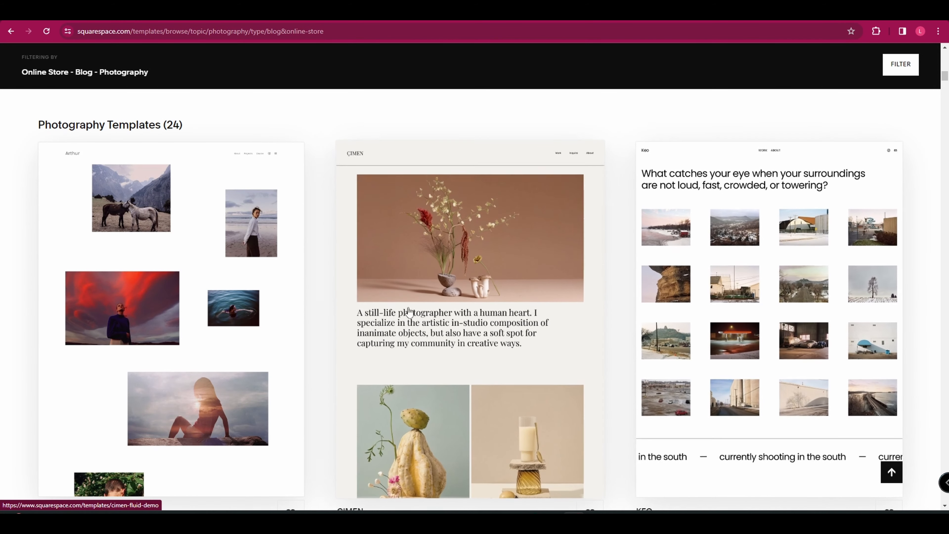
scroll(594, 310, down, 8)
scroll(595, 311, down, 20)
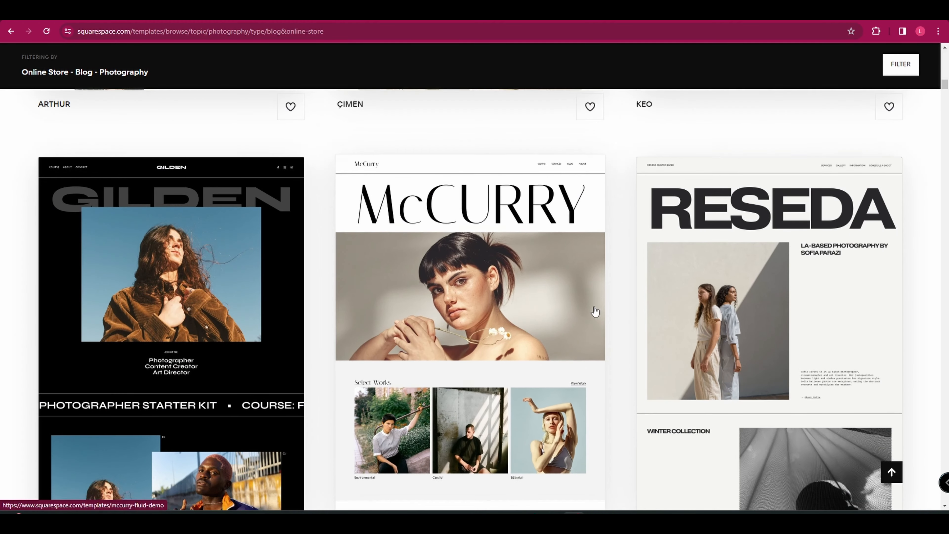
scroll(709, 340, down, 20)
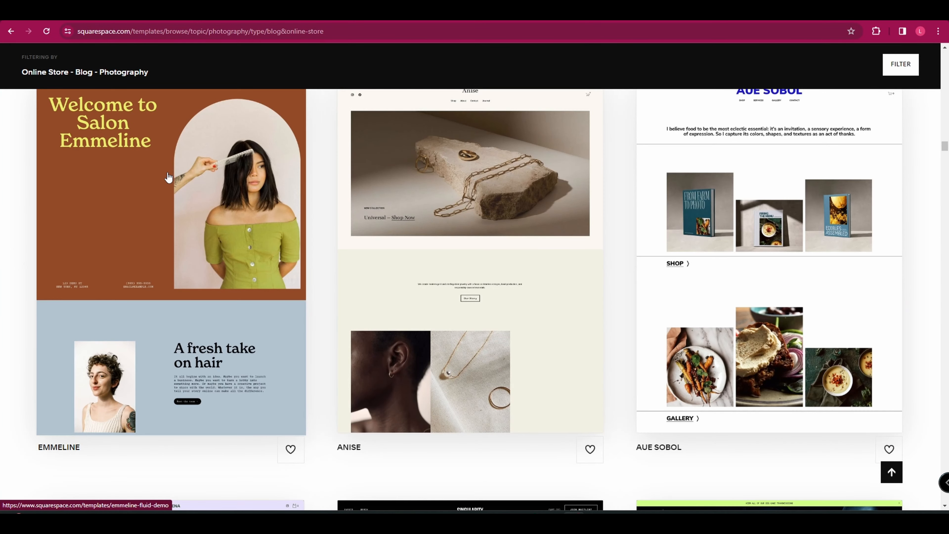
click(168, 177)
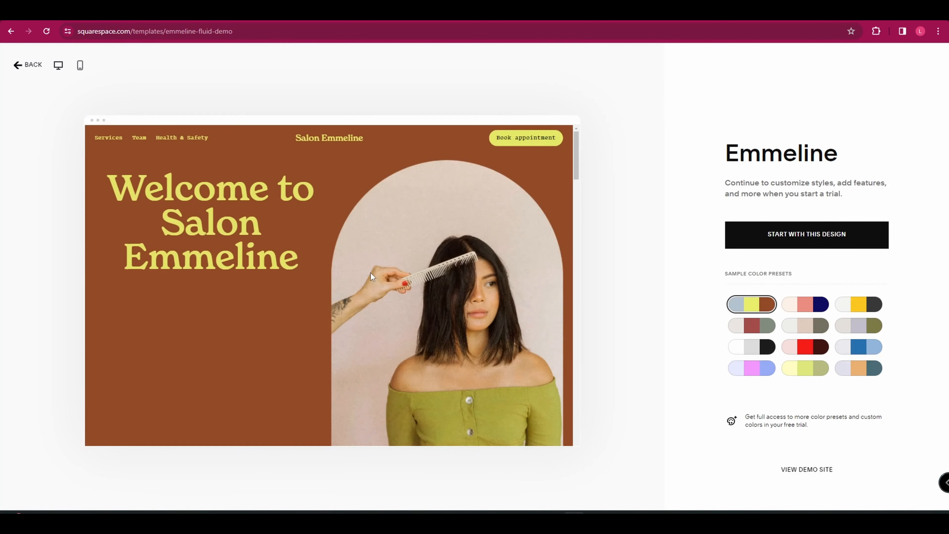
Try several sample color presets on the Emmeline preview and settle on the beige, lavender and olive one
scroll(371, 276, down, 10)
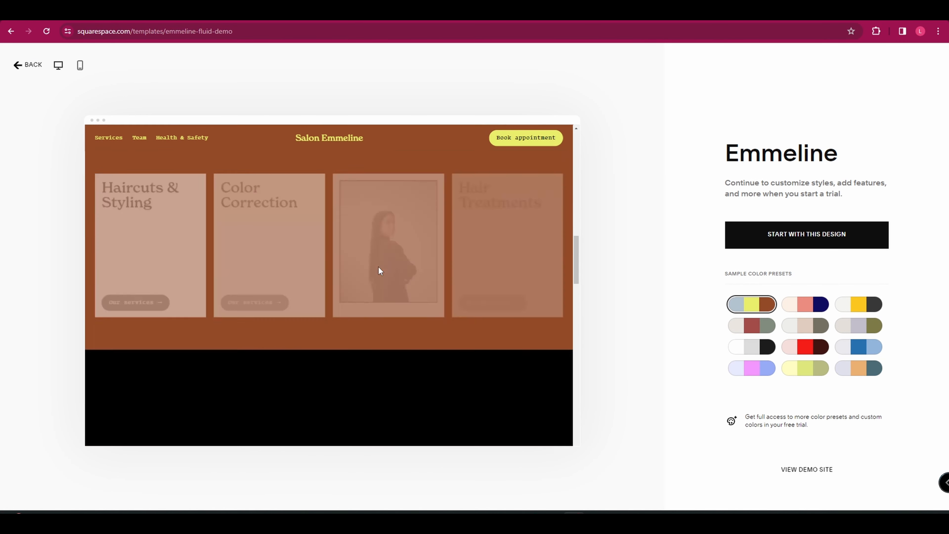
scroll(375, 262, down, 5)
click(806, 304)
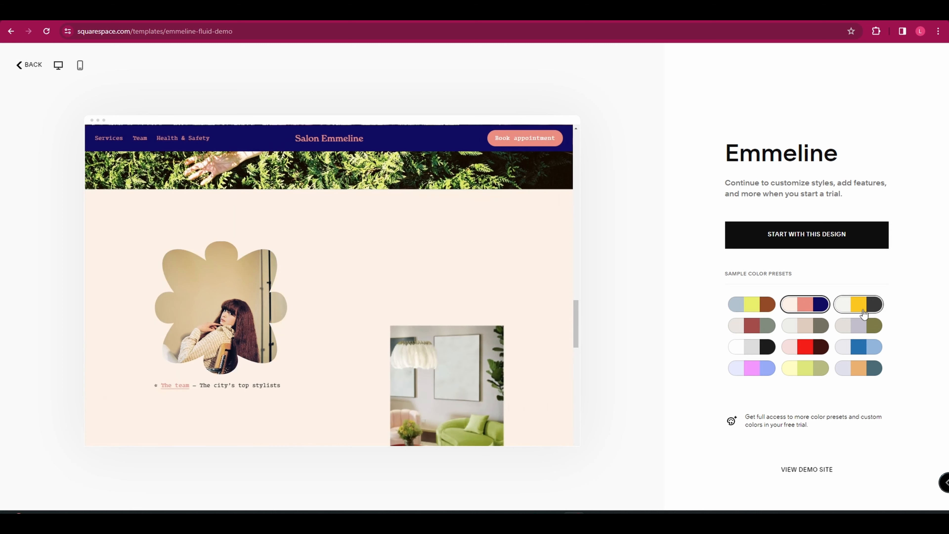
click(878, 312)
click(859, 325)
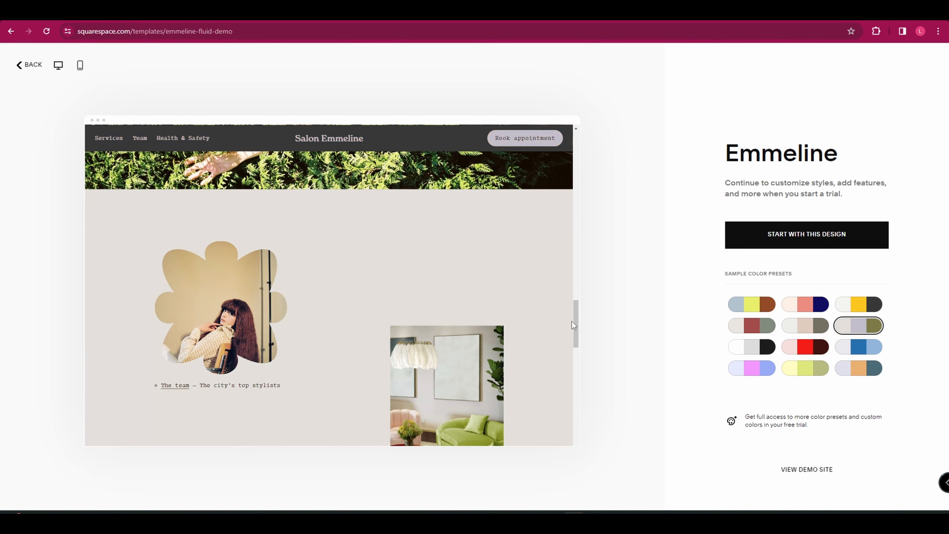
scroll(415, 316, down, 5)
scroll(415, 316, down, 5)
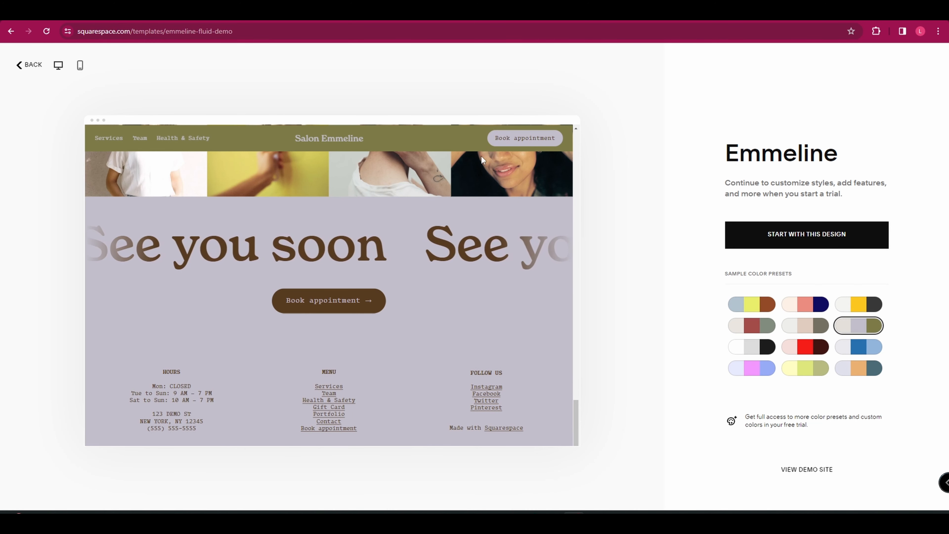
Examine Emmeline's full demo site, including its homepage and services page, and return to the template preview
click(811, 470)
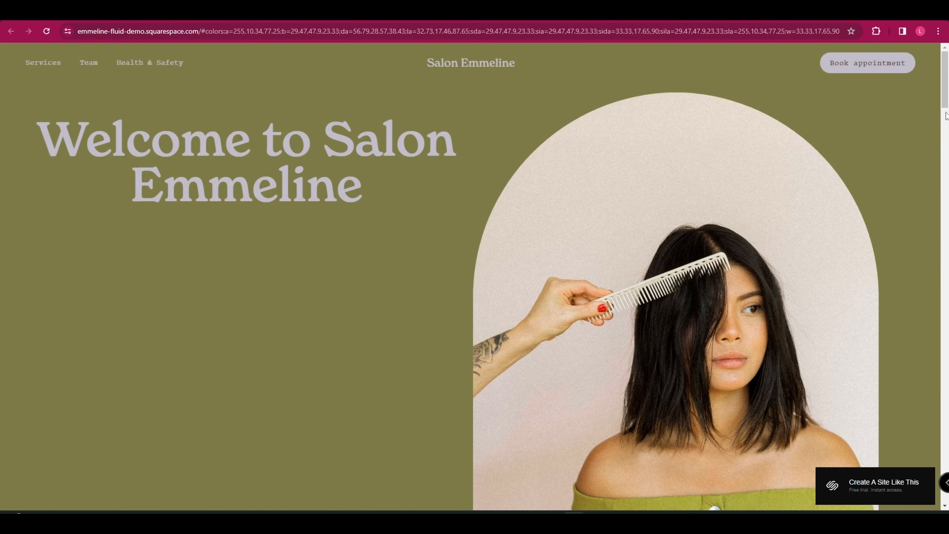
drag(944, 96, 947, 241)
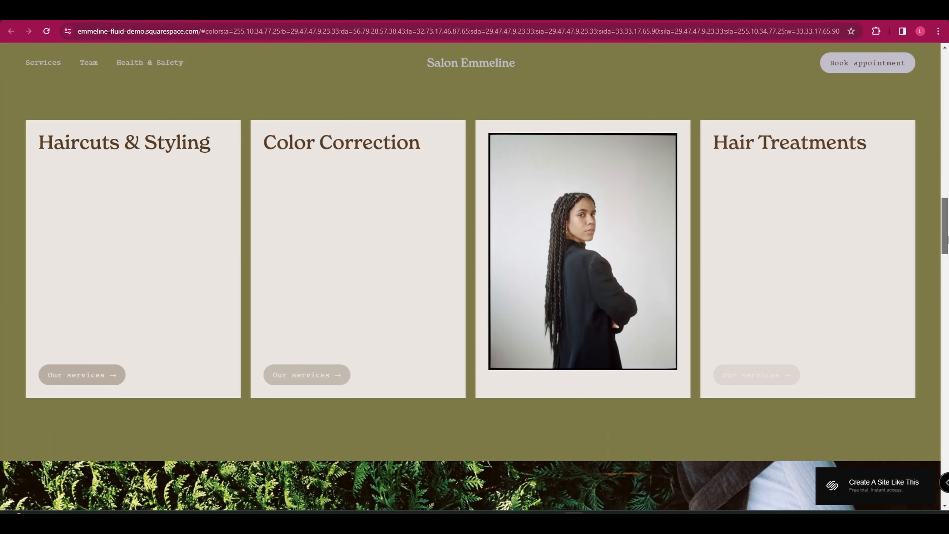
click(303, 374)
scroll(613, 255, down, 5)
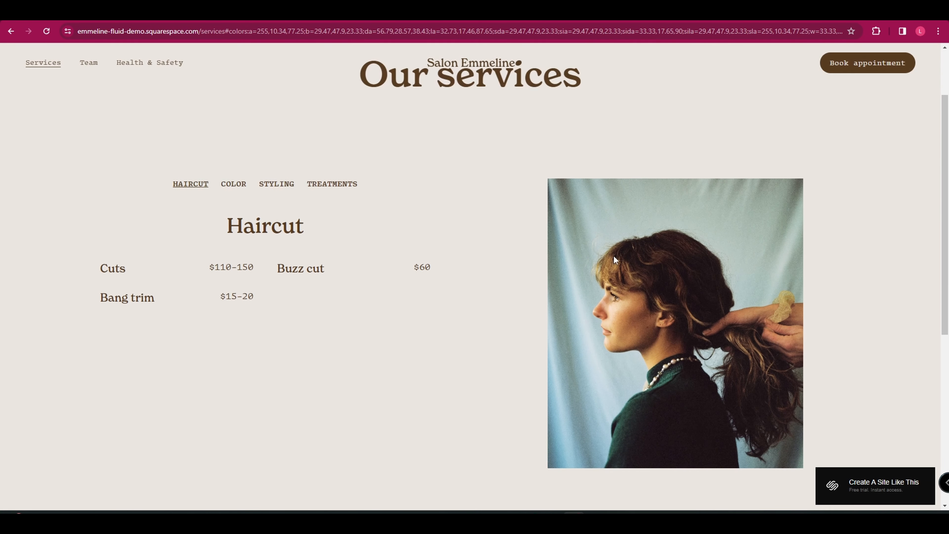
scroll(608, 242, down, 5)
scroll(634, 262, up, 10)
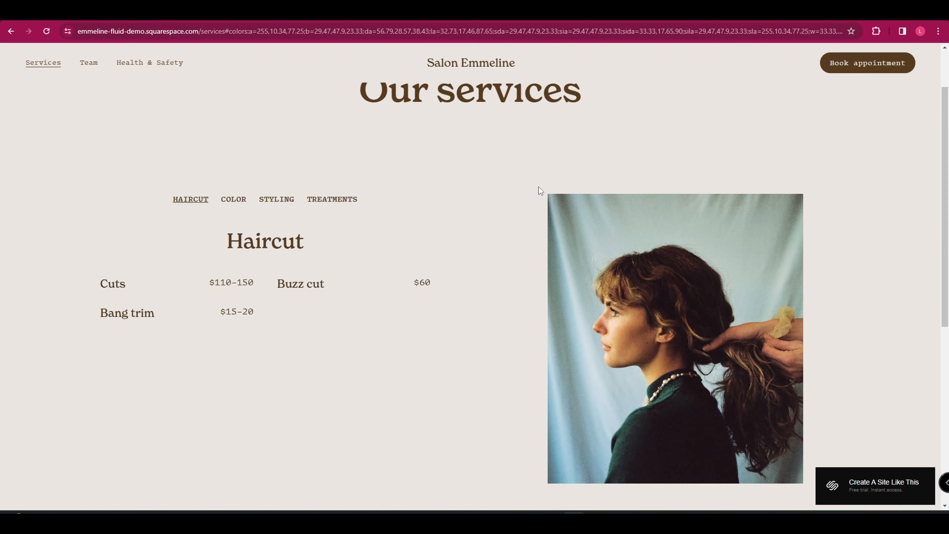
key(ctrl+w)
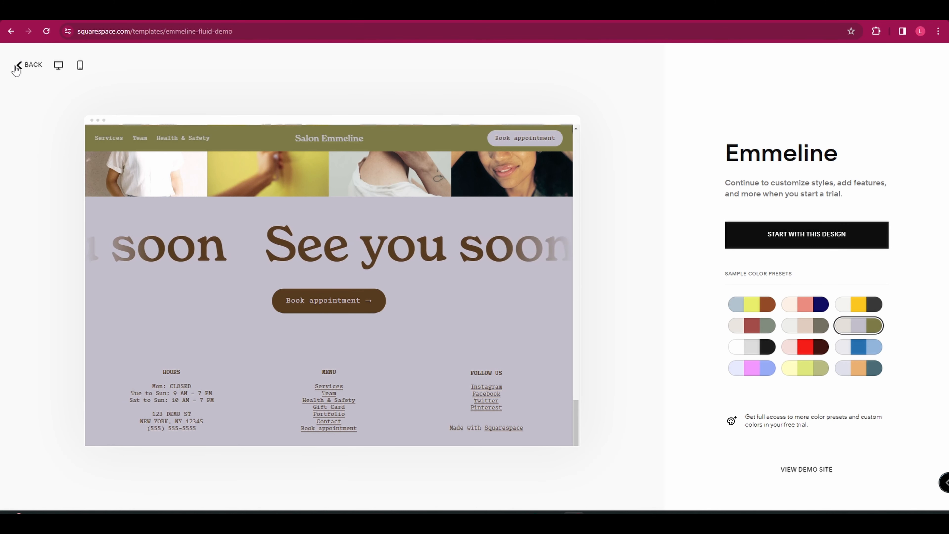
Check Emmeline's mobile preview and start a site with this design, creating the account with email
click(80, 65)
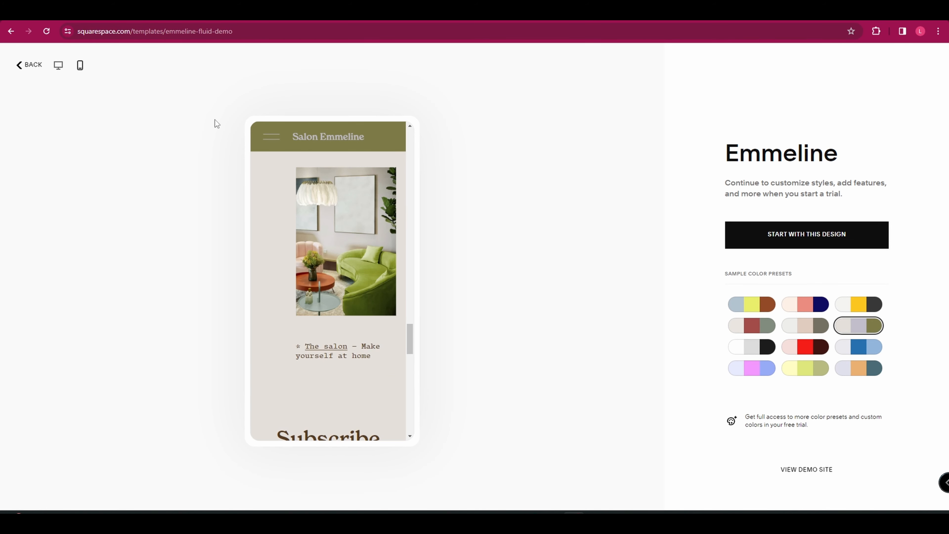
click(830, 244)
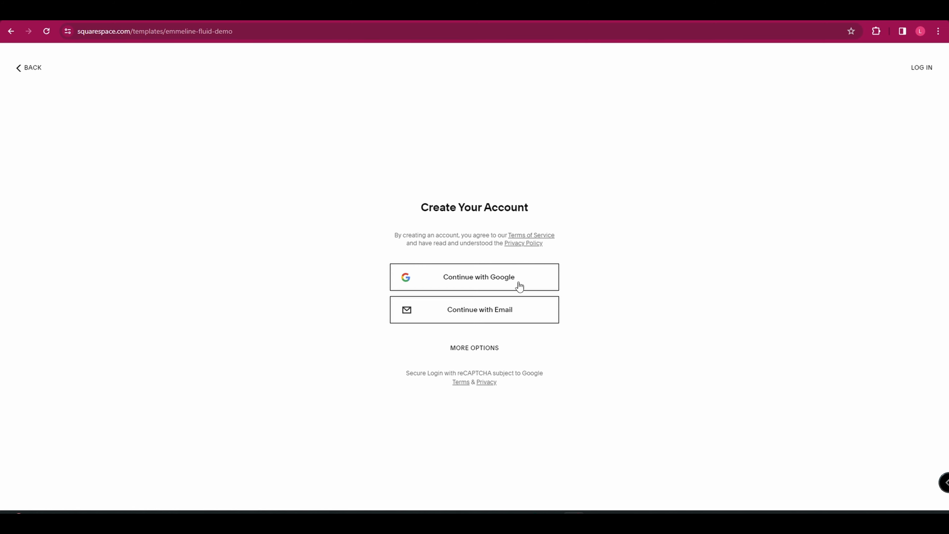
click(481, 317)
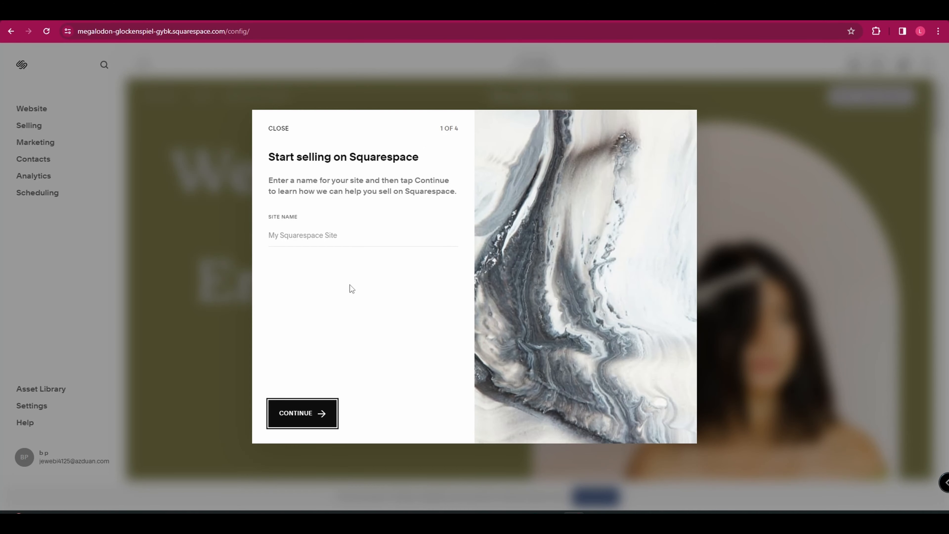
Name the new site "site" and complete the four-part selling introduction
click(296, 234)
key(Return)
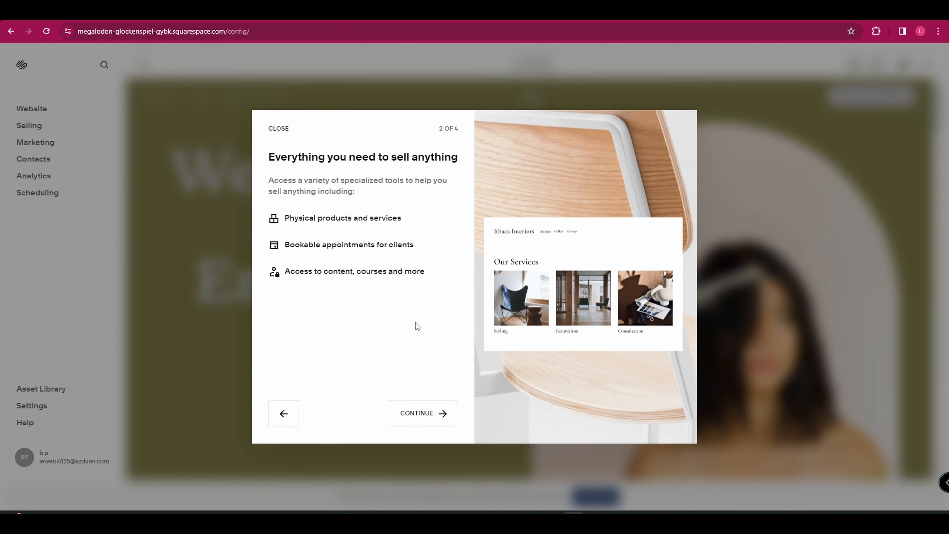
click(421, 413)
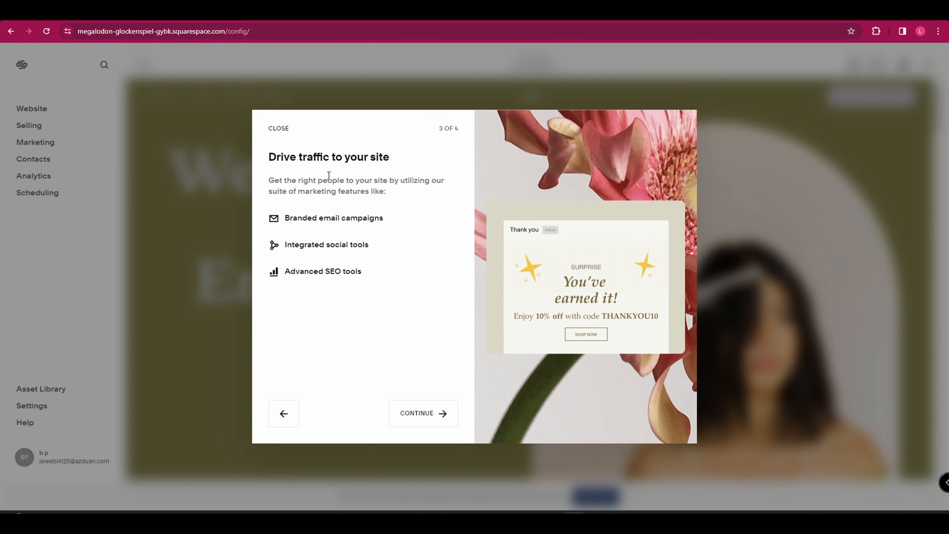
click(419, 423)
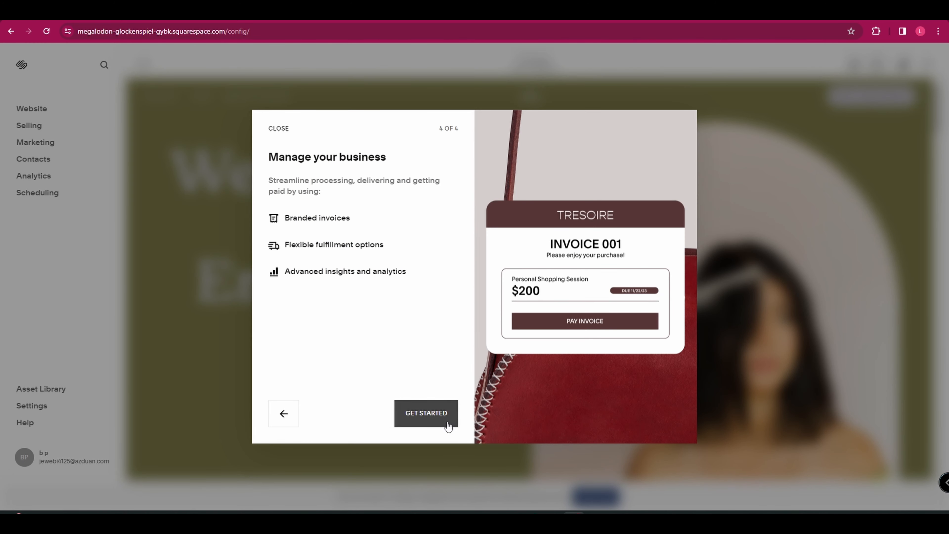
click(448, 425)
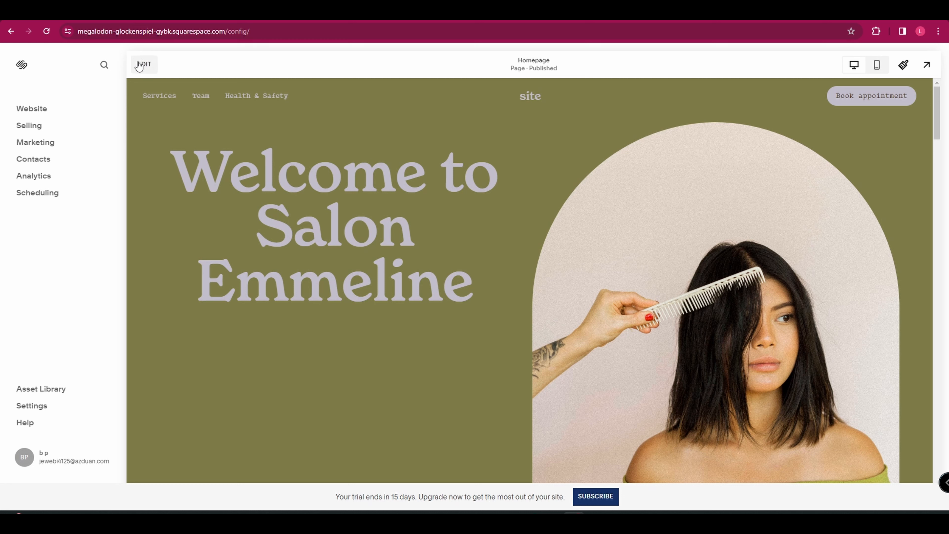
Start editing the homepage and replace the hero heading with "Welcome to my site" in the Heading 1 style
click(148, 72)
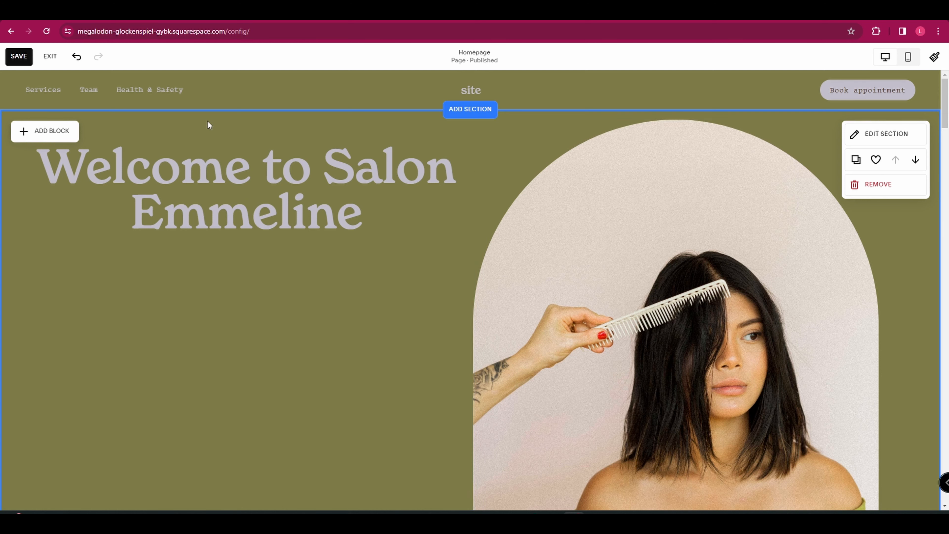
click(192, 200)
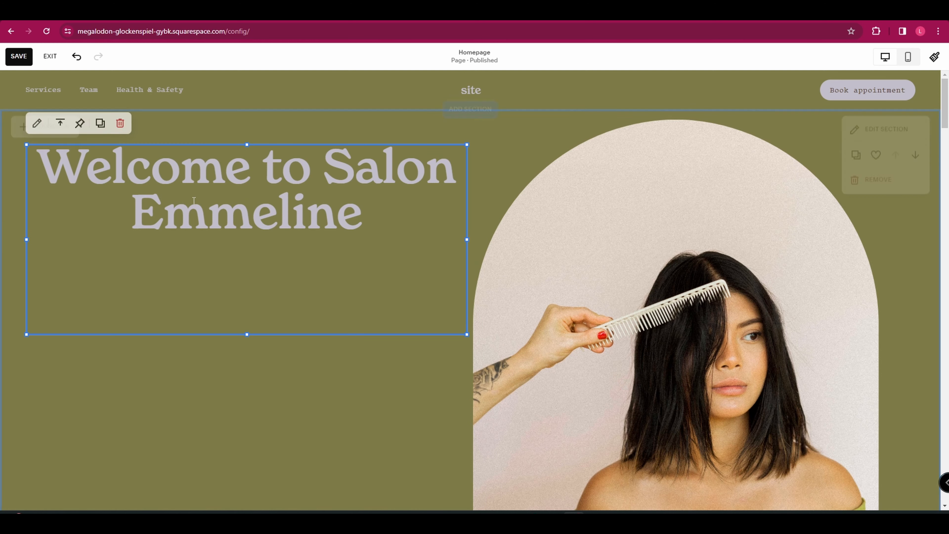
click(380, 224)
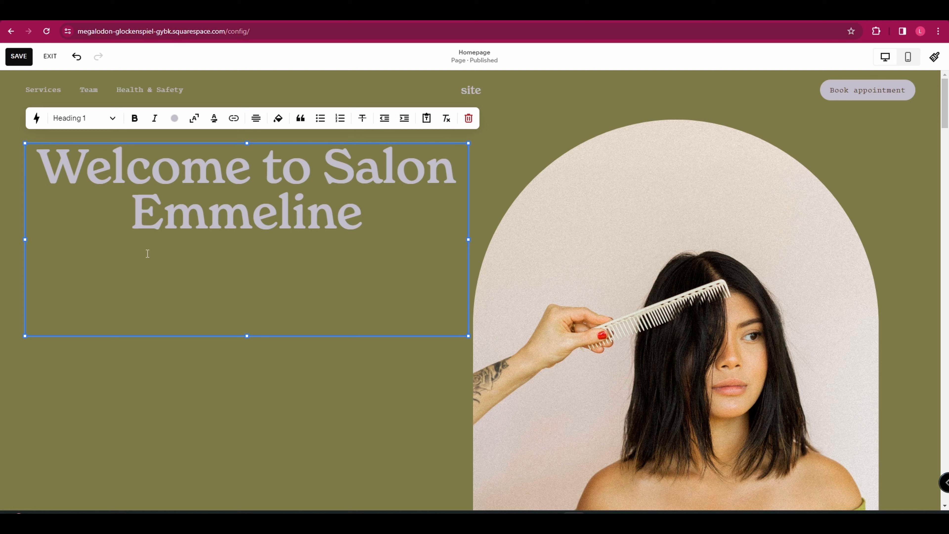
drag(368, 216, 48, 173)
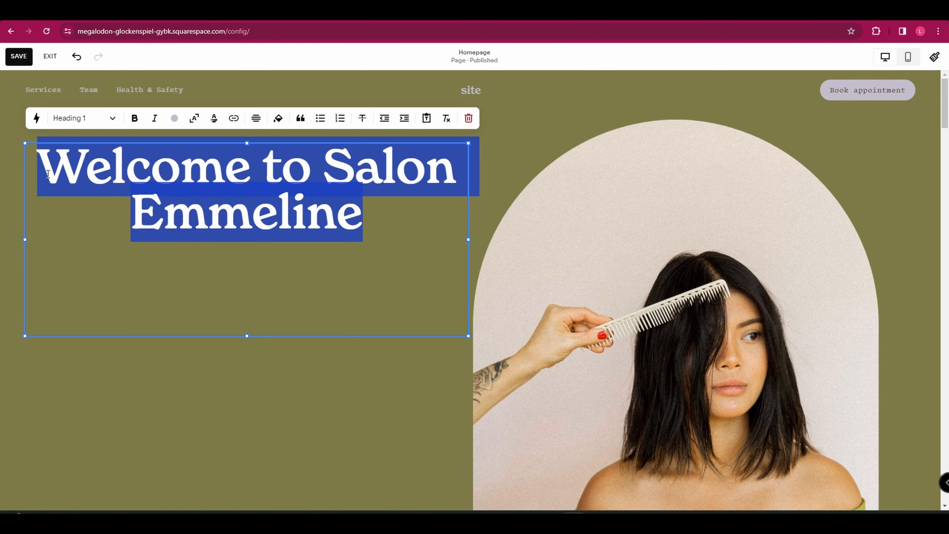
key(BackSpace)
key(BackSpace)
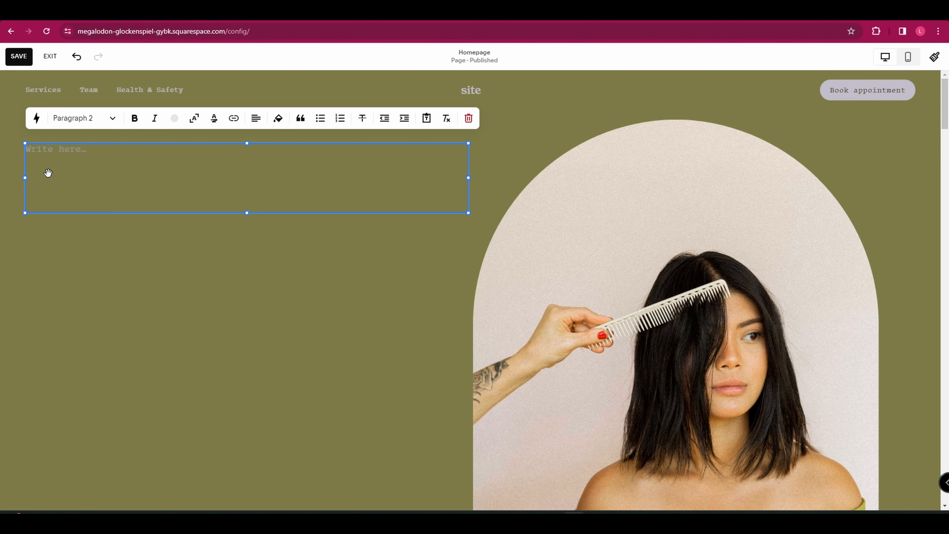
text(Welcome to my site)
click(105, 119)
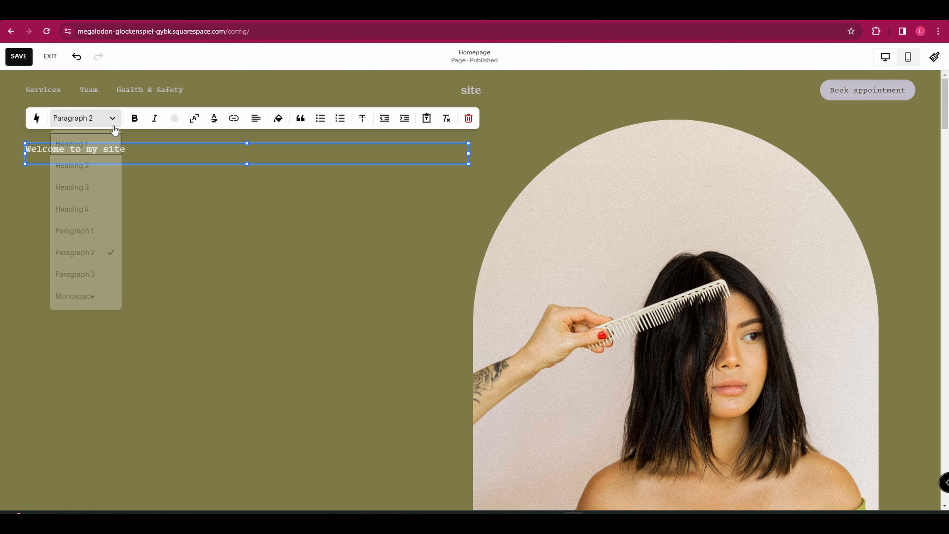
click(85, 145)
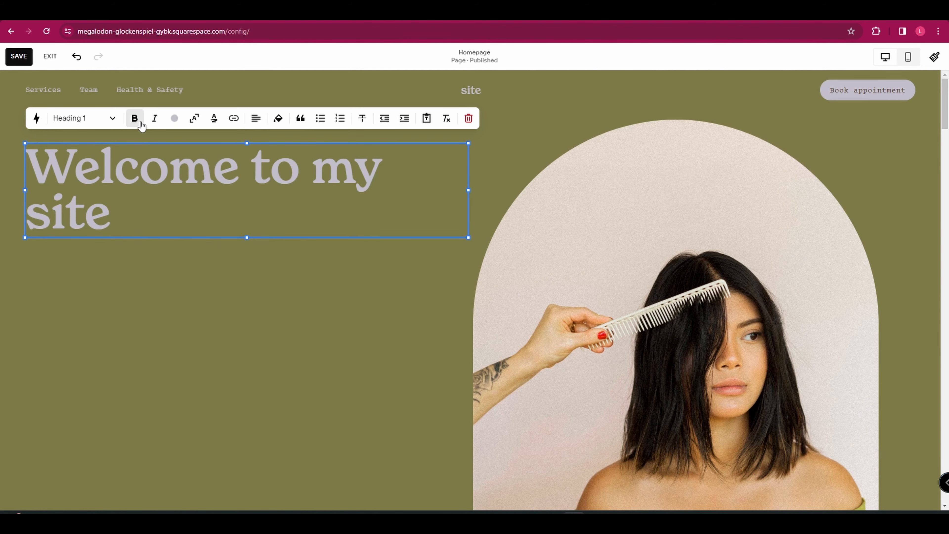
Make the whole "Welcome to my site" heading bold and italic
key(ctrl+a)
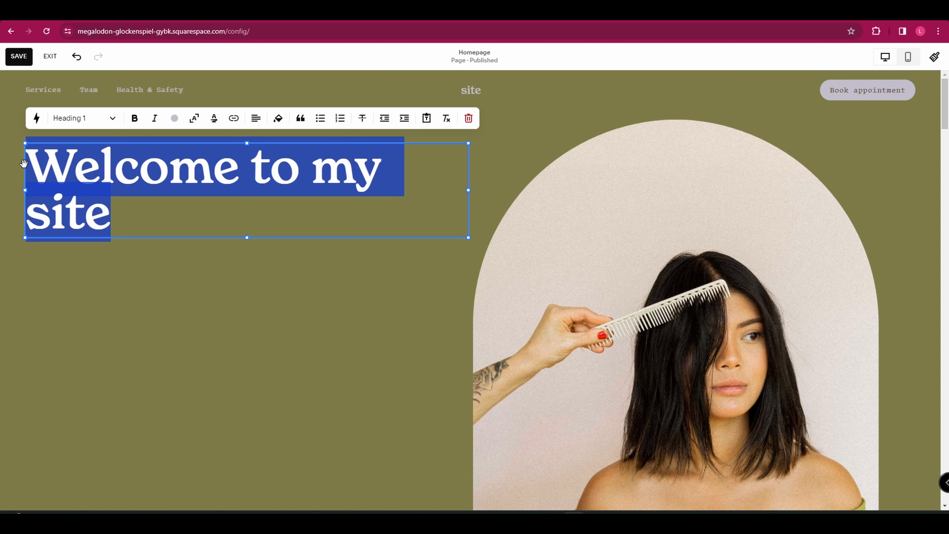
click(135, 118)
click(154, 118)
click(176, 216)
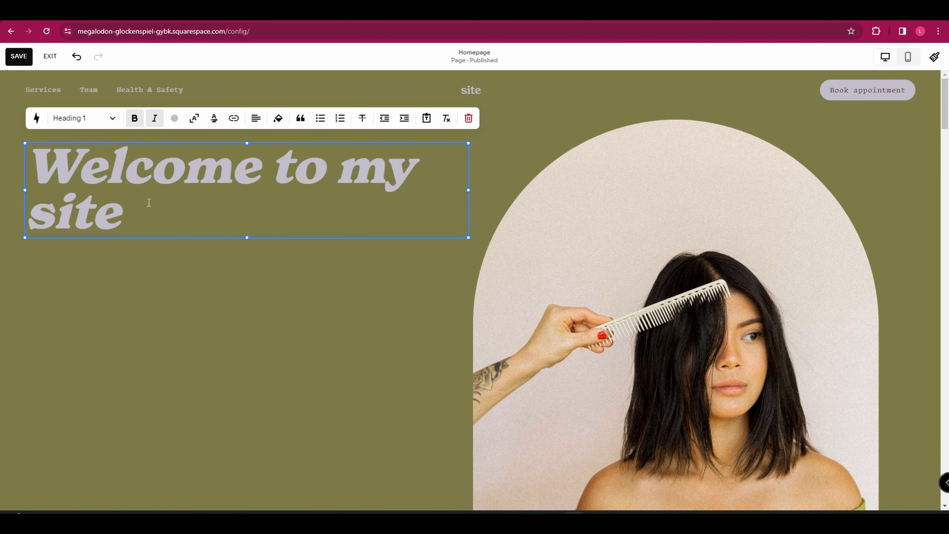
Try the palette's brown on the full heading text, then give it a custom light peach color
key(ctrl+a)
click(174, 118)
click(225, 173)
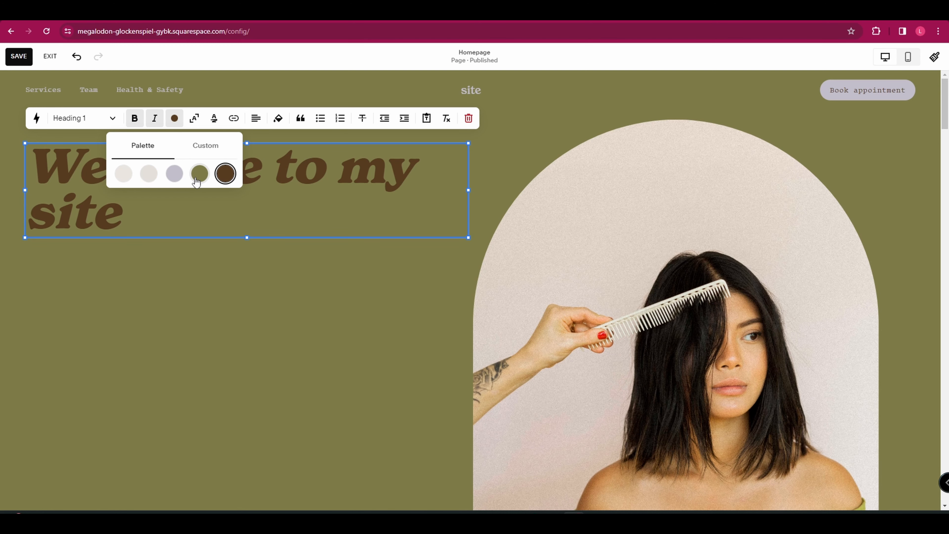
click(205, 145)
click(198, 207)
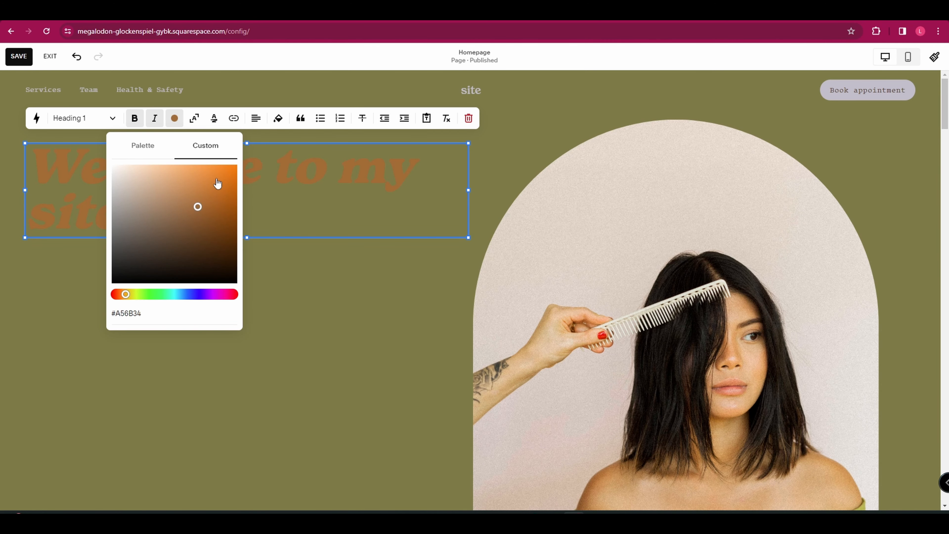
click(166, 173)
Move the "Welcome to my site" heading block lower in the hero section, keeping it beside the image
drag(256, 197, 259, 307)
click(282, 299)
click(298, 350)
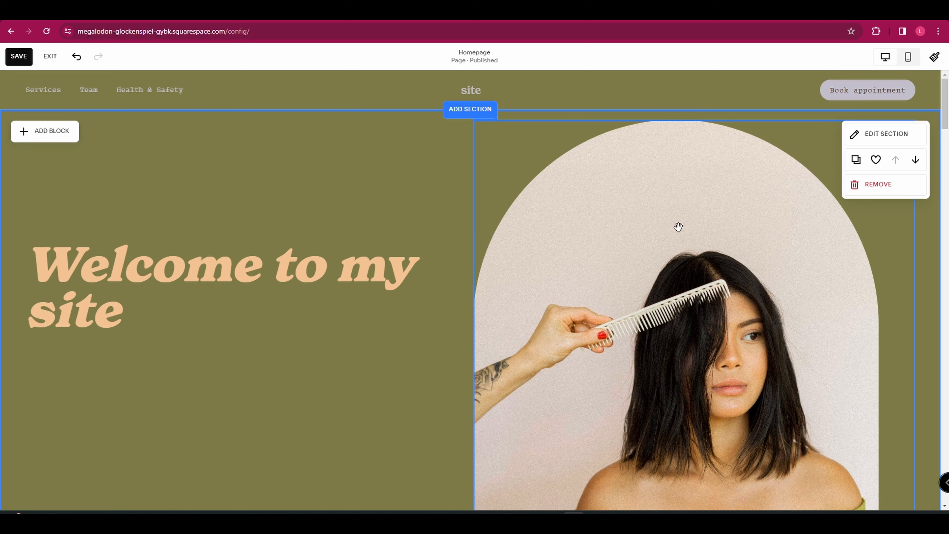
Replace the arched hero image with the free stock photo of orange fruits among dark green leaves
scroll(649, 282, down, 1)
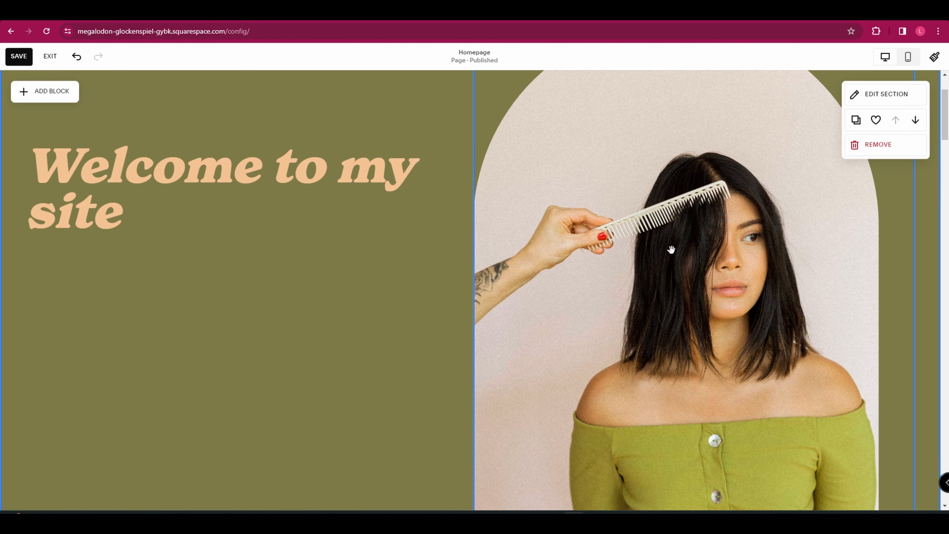
click(675, 260)
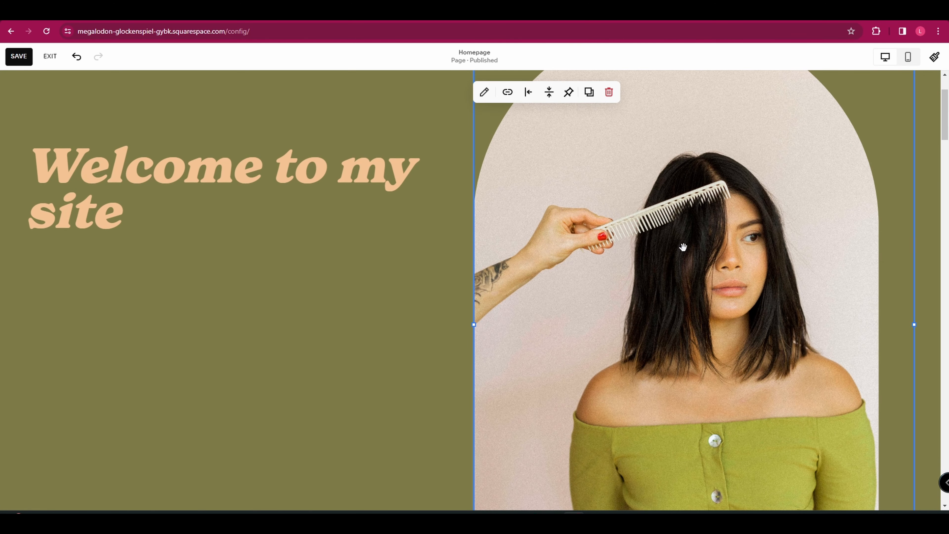
click(484, 92)
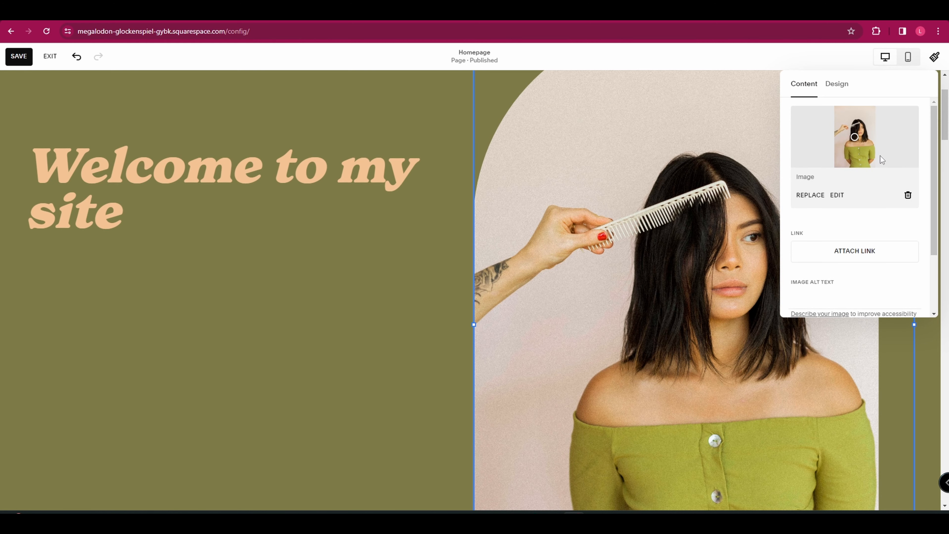
click(806, 199)
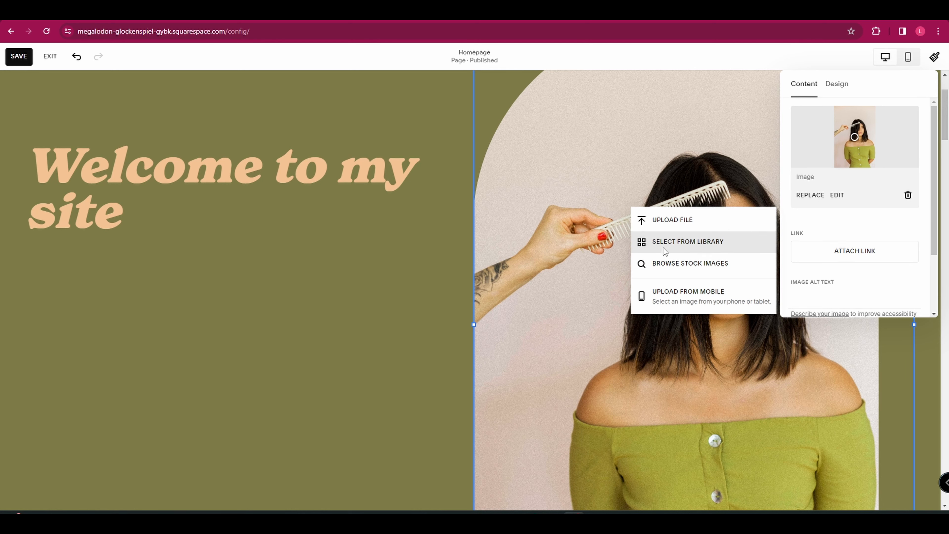
click(667, 264)
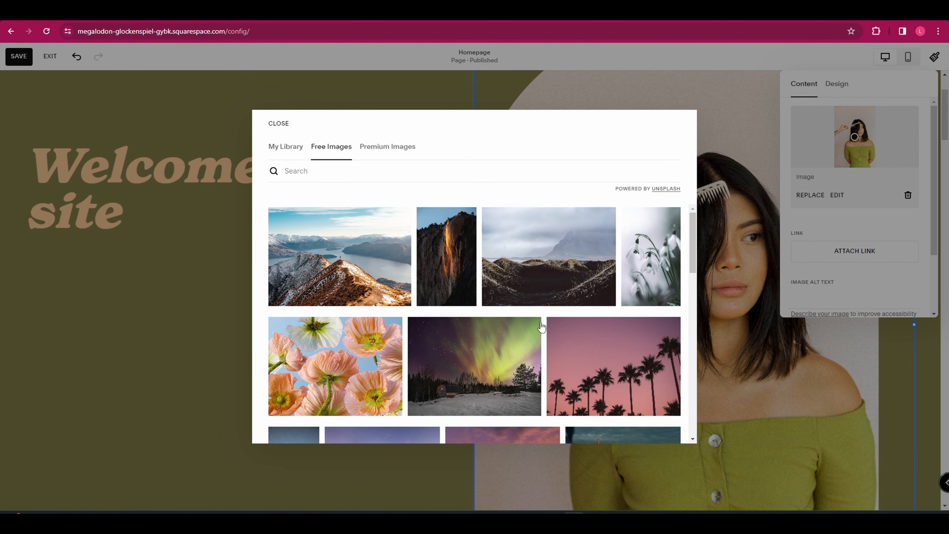
scroll(542, 327, down, 15)
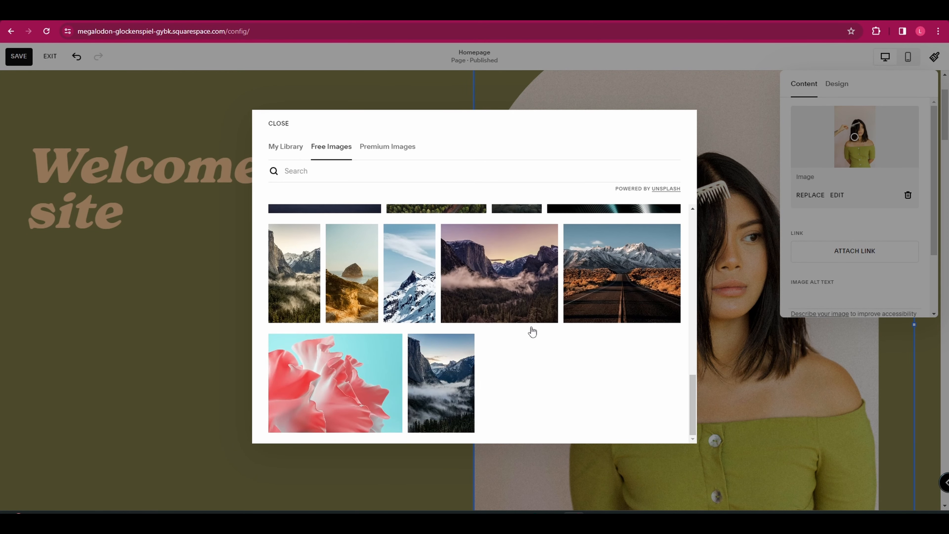
scroll(533, 332, down, 3)
click(648, 369)
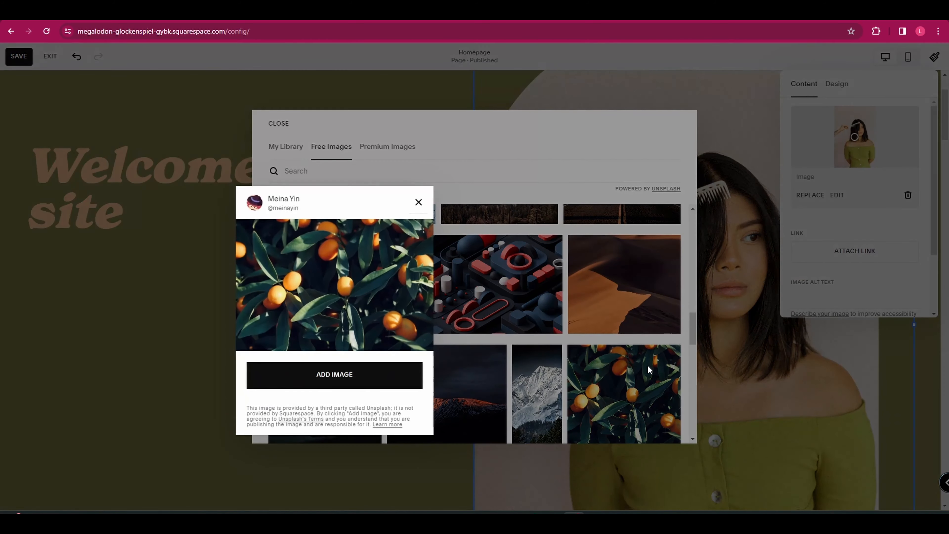
click(329, 379)
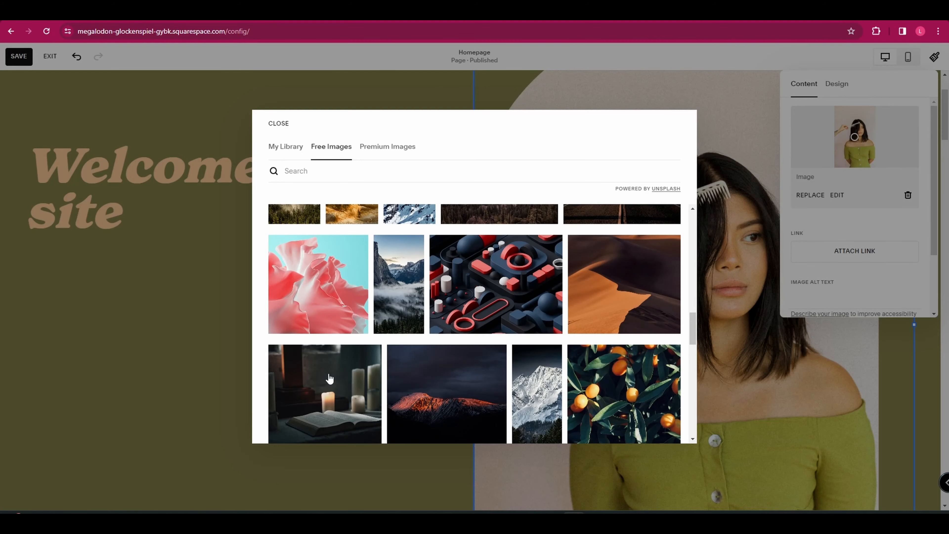
click(329, 377)
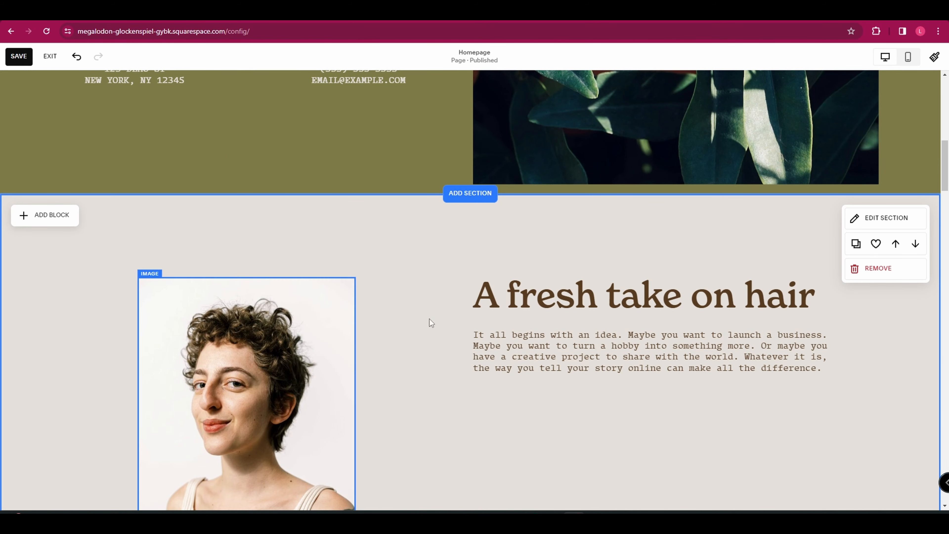
Open the "Meet the team" button's content settings and its link for editing
scroll(303, 306, down, 8)
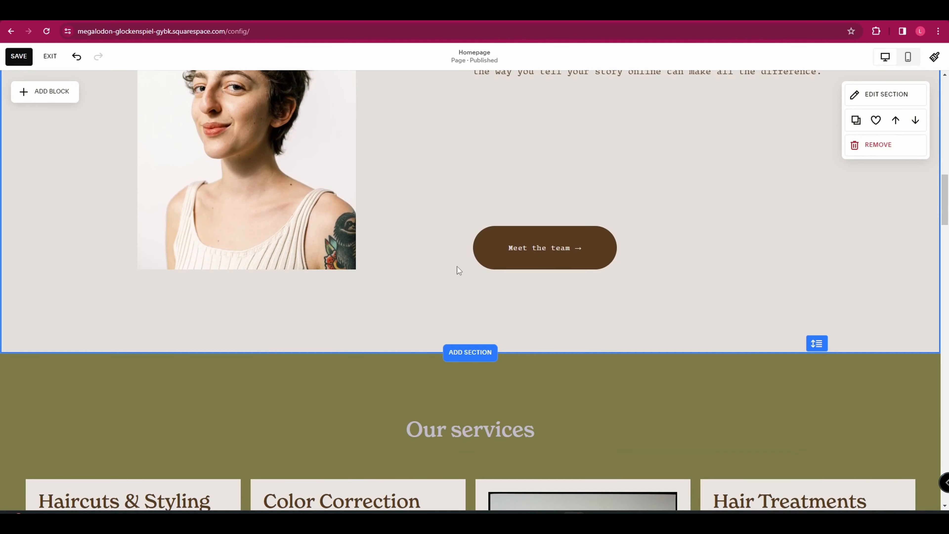
double_click(568, 250)
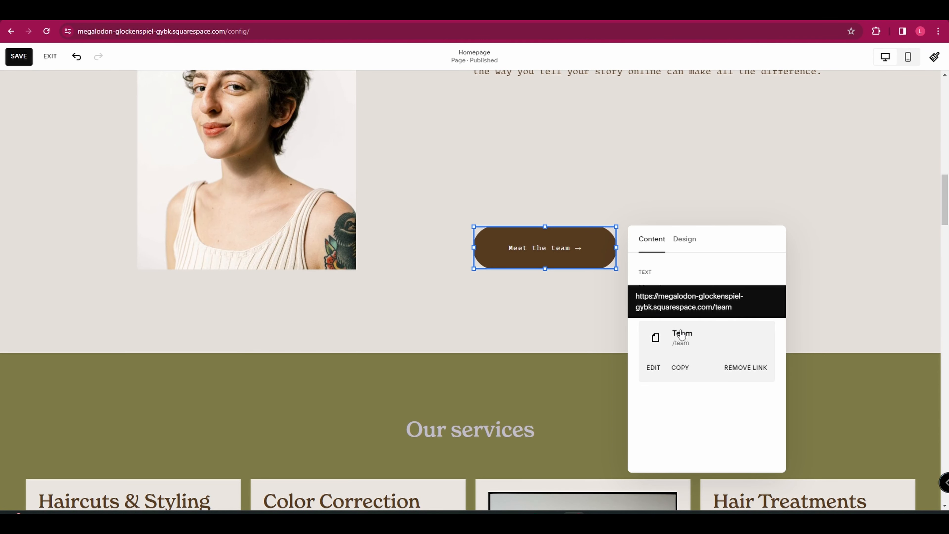
click(699, 347)
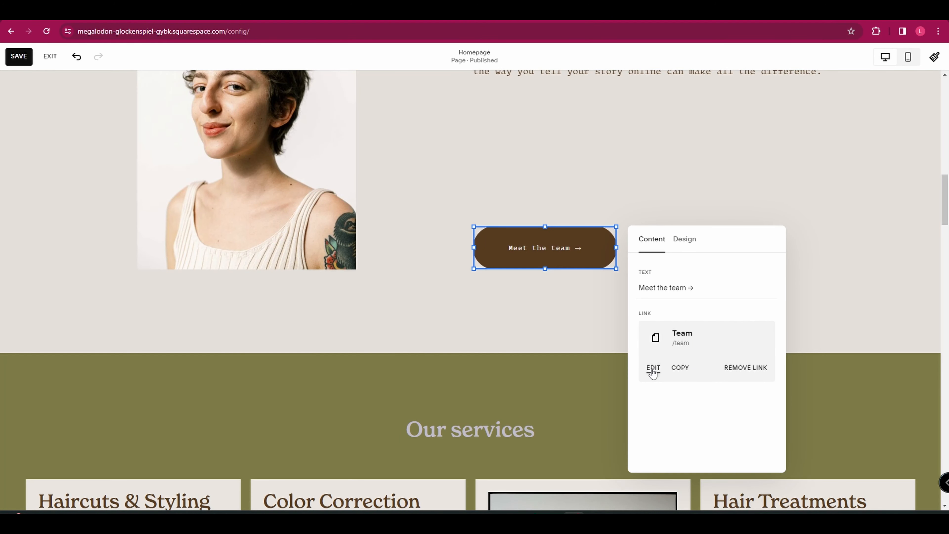
click(653, 368)
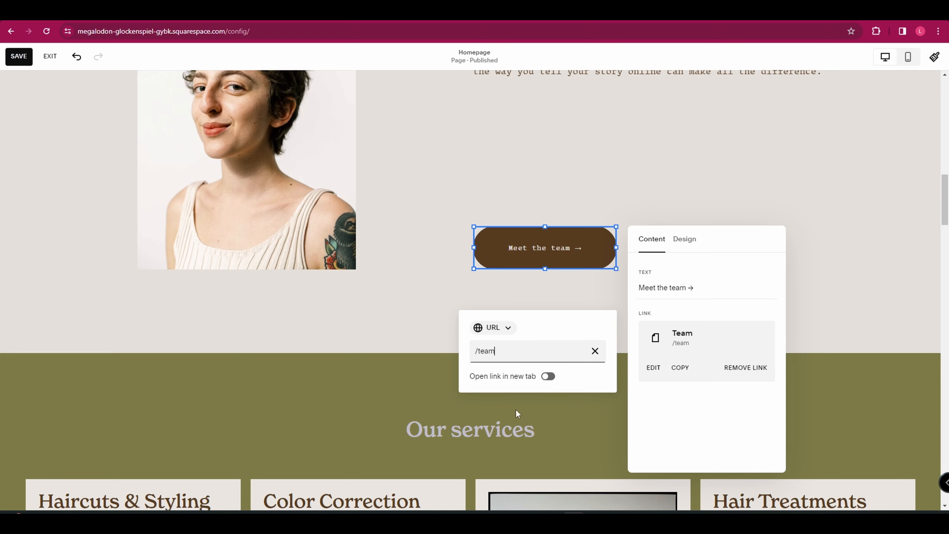
Browse the Testimonials and Images layouts for a new section between the service cards and the greenery photo
scroll(574, 379, down, 5)
scroll(575, 380, down, 10)
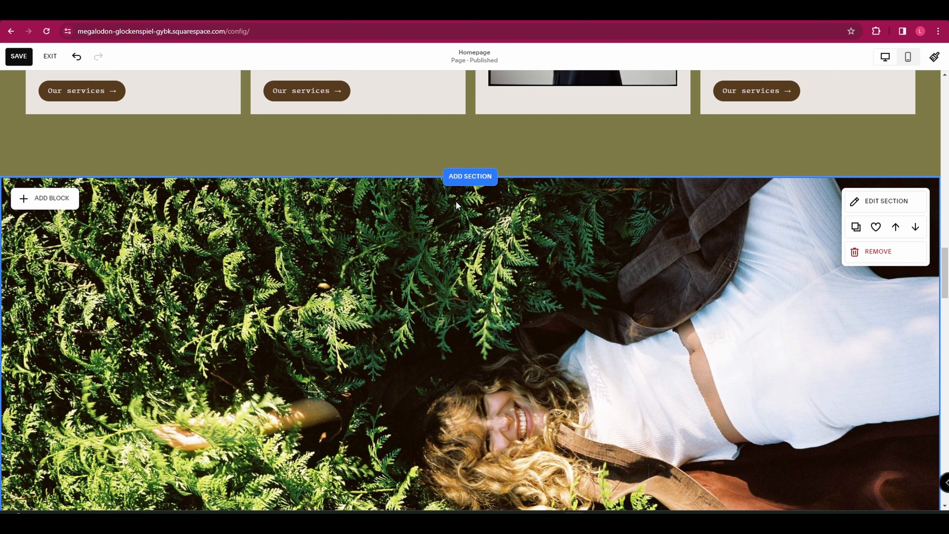
click(470, 177)
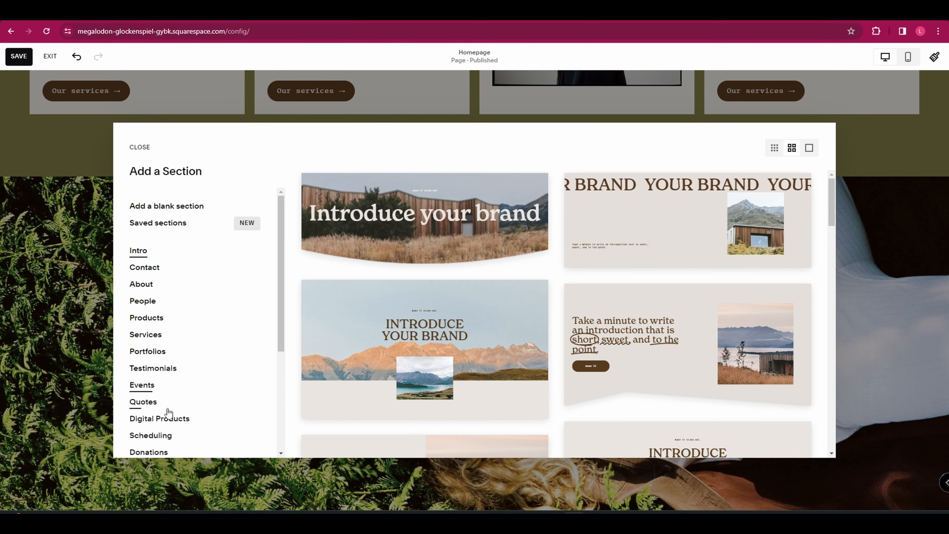
click(152, 373)
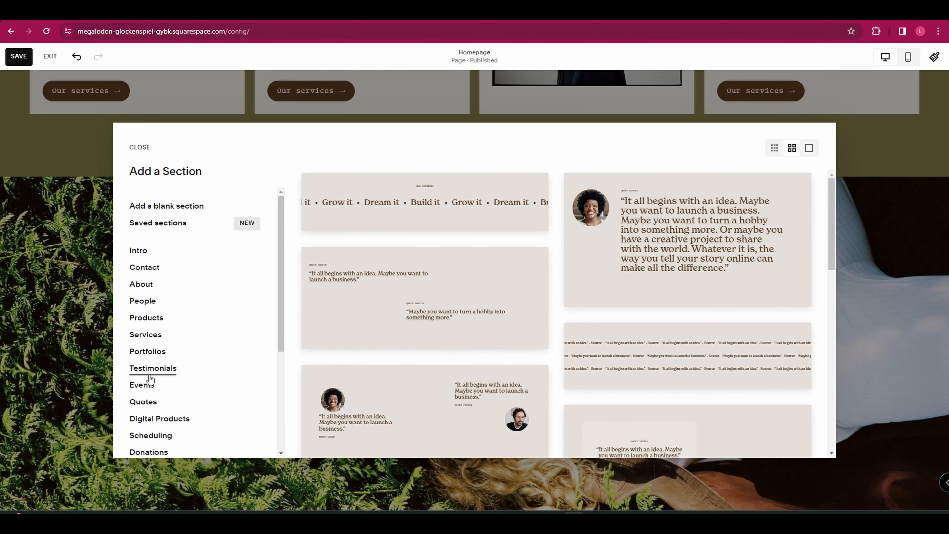
scroll(392, 366, down, 10)
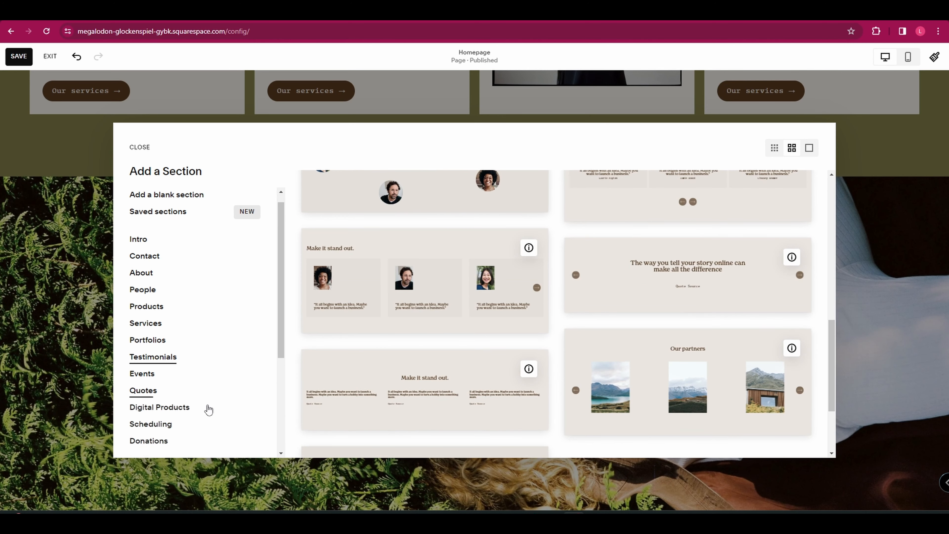
scroll(207, 408, down, 4)
click(148, 331)
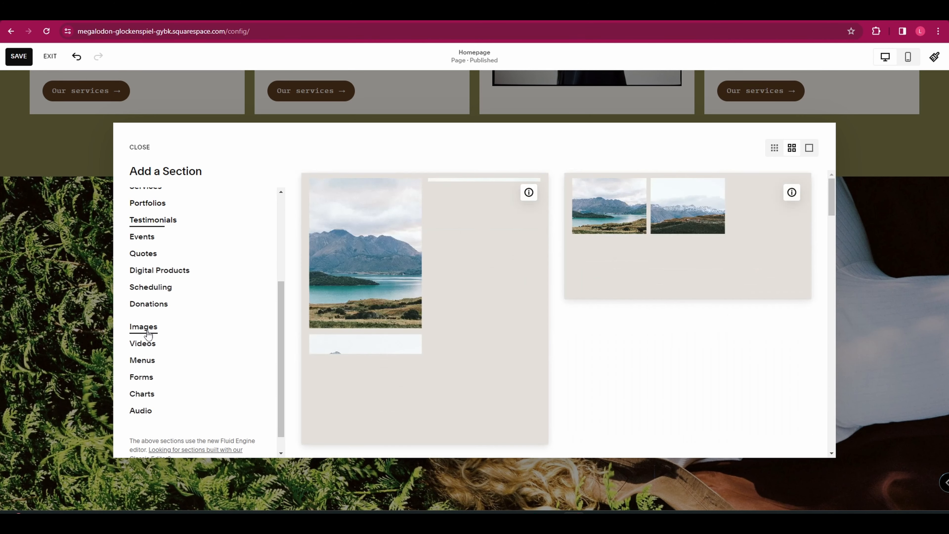
scroll(199, 386, down, 1)
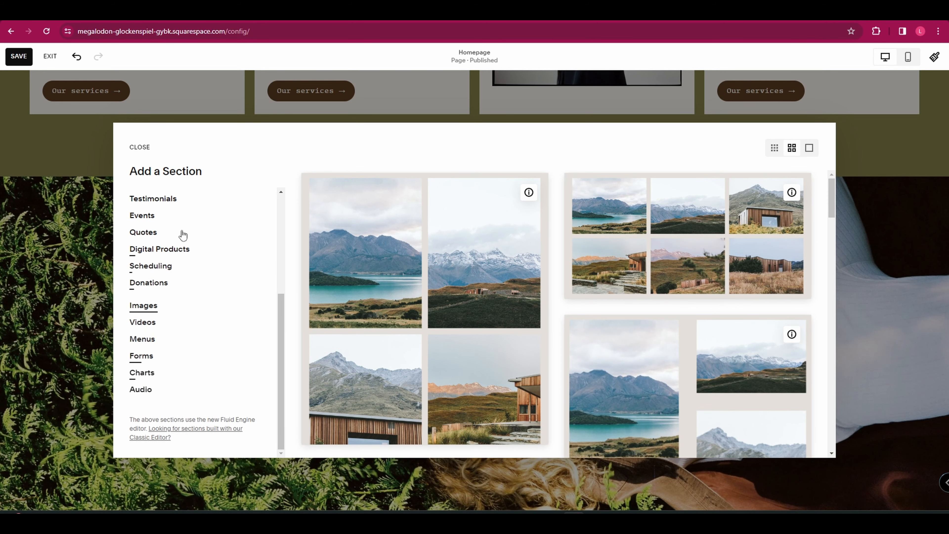
Add a blank section below the service cards and insert a text block into it
scroll(182, 318, up, 5)
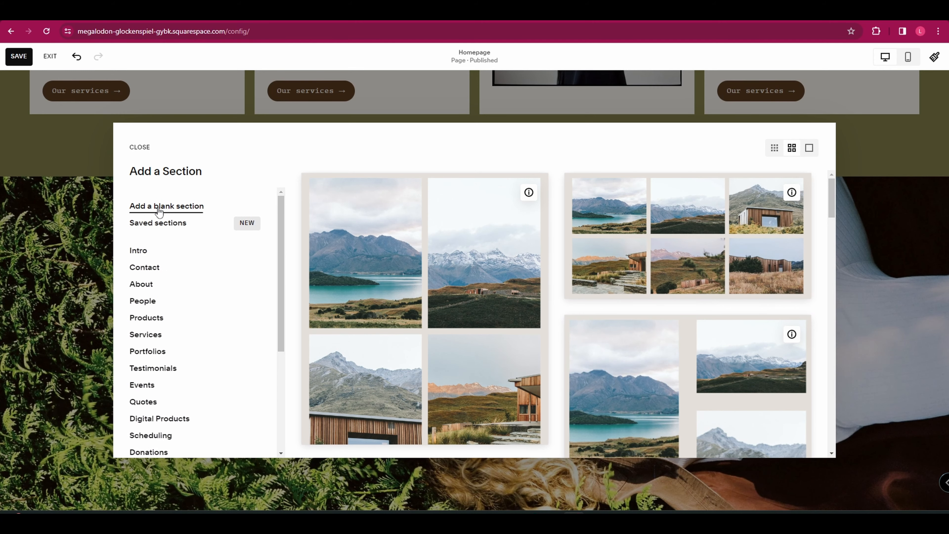
click(159, 210)
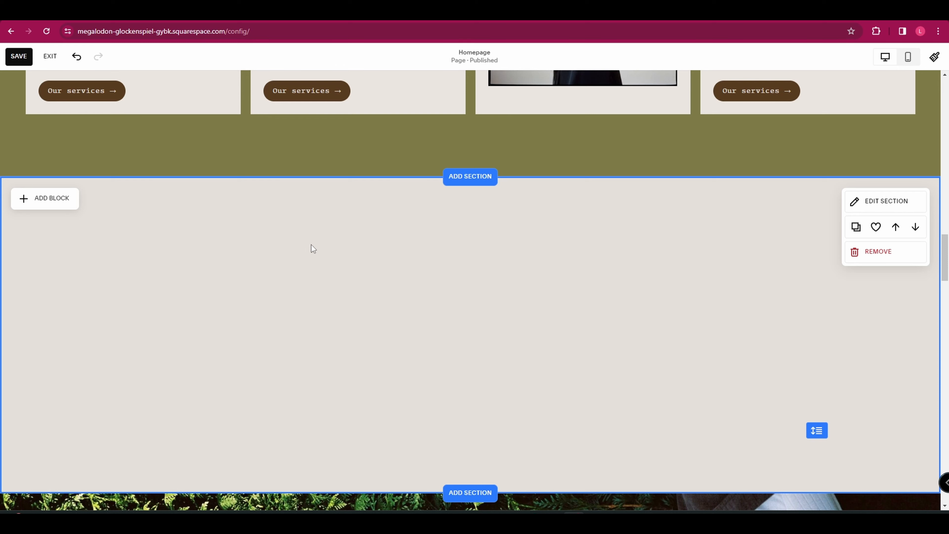
click(41, 199)
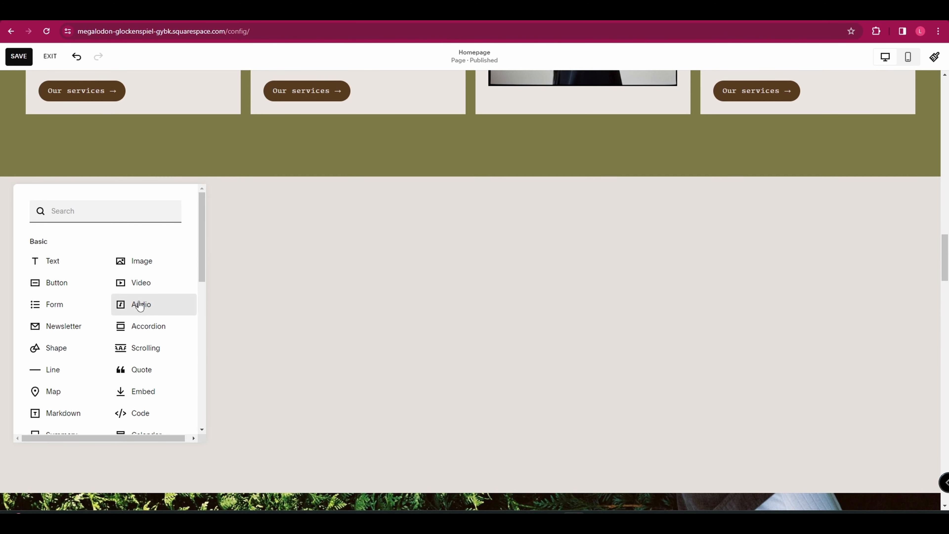
click(61, 268)
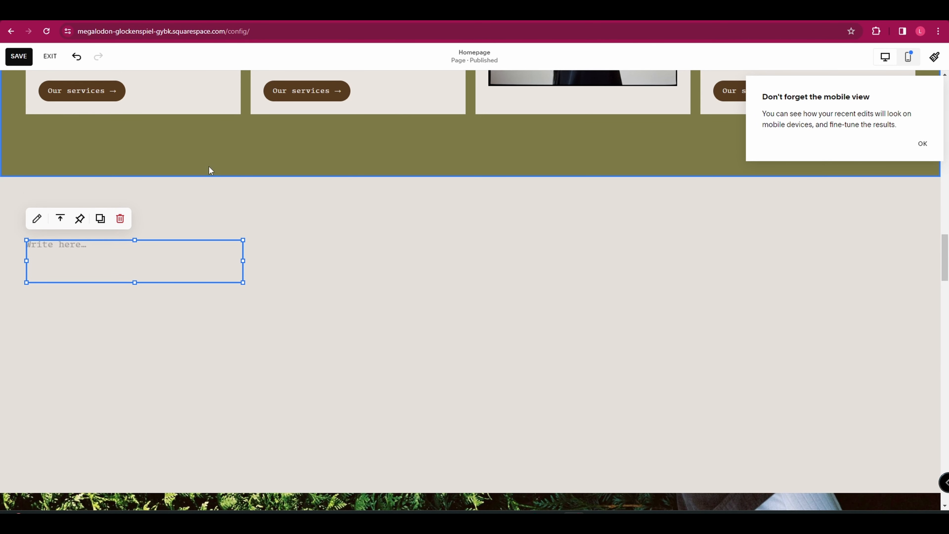
Move the empty text block inward and lower within the blank section below the service cards
drag(123, 271, 239, 322)
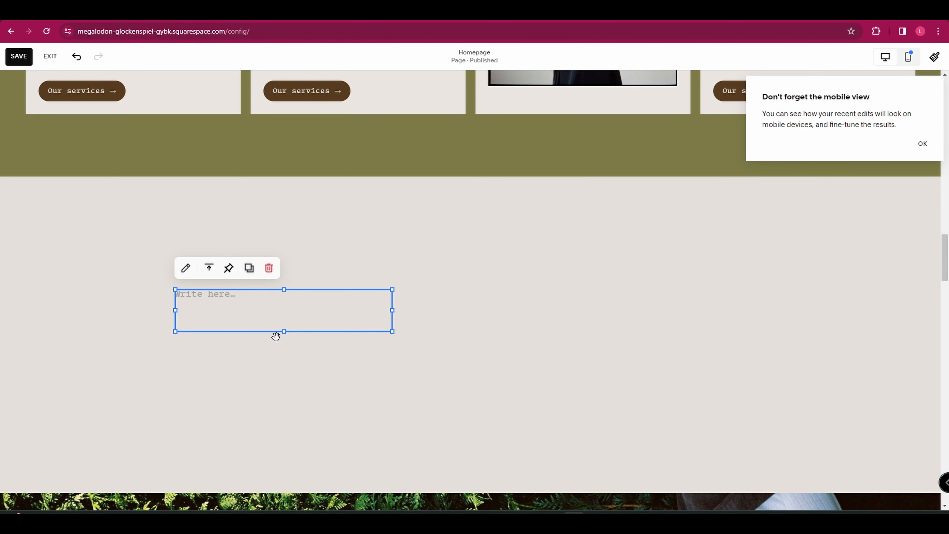
scroll(556, 347, down, 10)
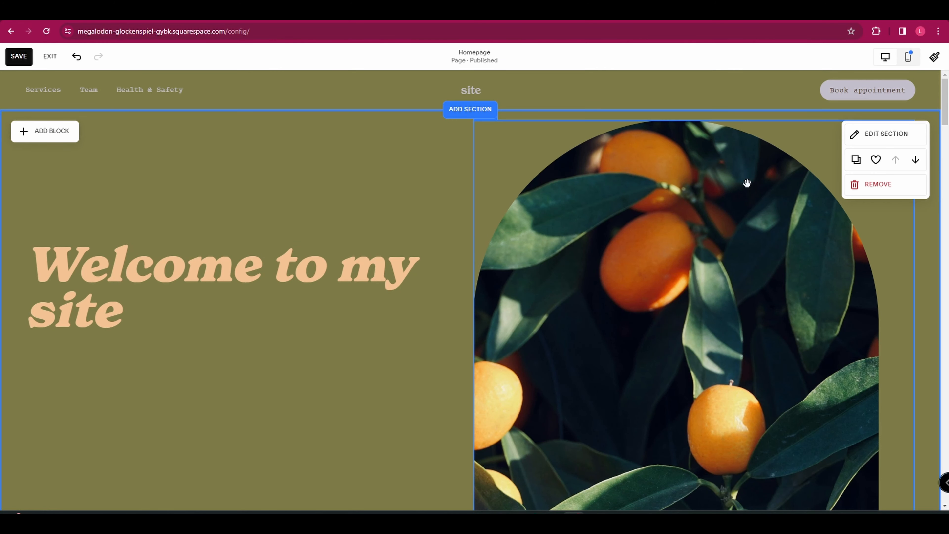
Switch the site's font pack to Thrillers after trying the sans-serif packs Omnes Pro and Gopher
click(935, 57)
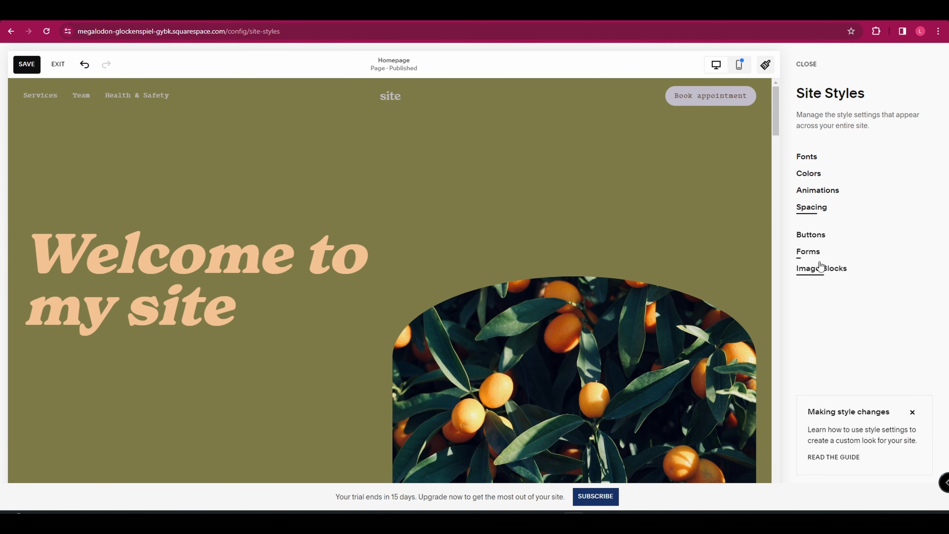
click(814, 159)
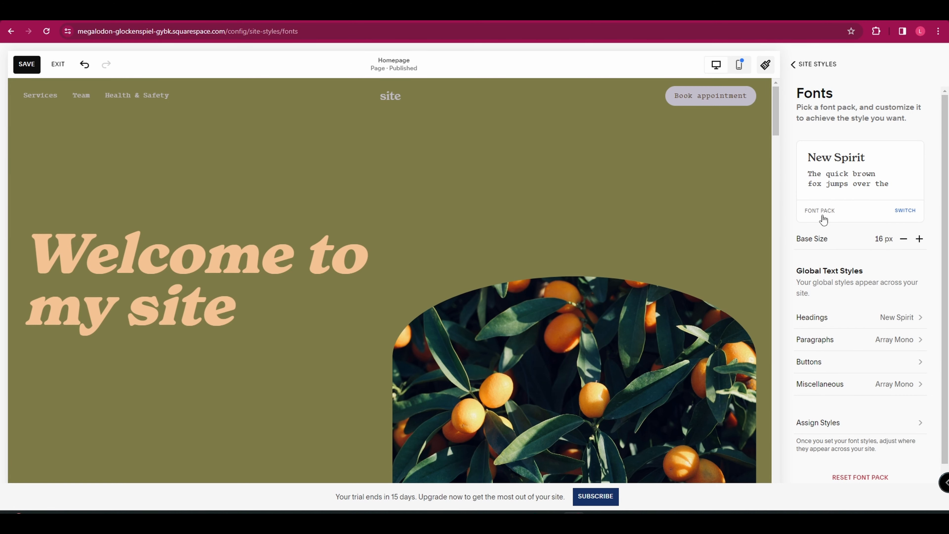
click(908, 211)
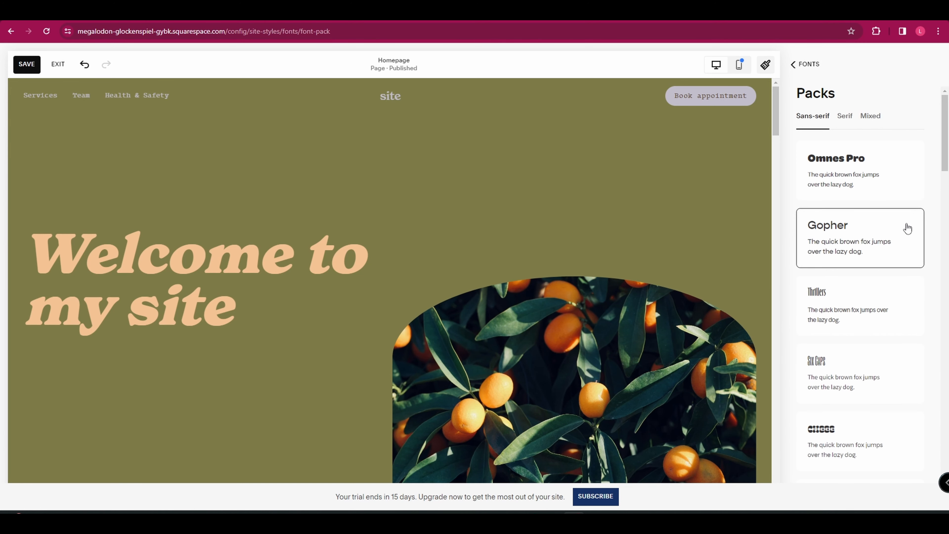
click(885, 174)
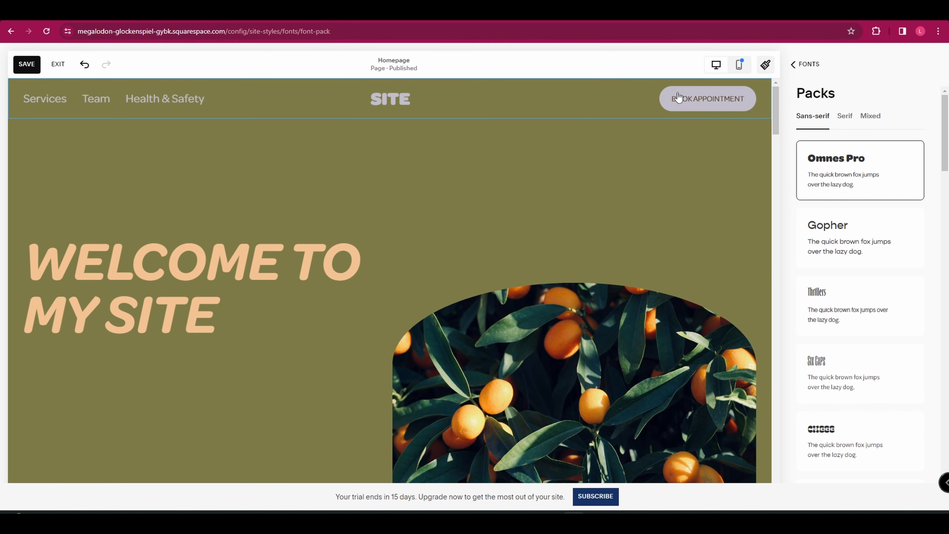
click(878, 226)
click(888, 299)
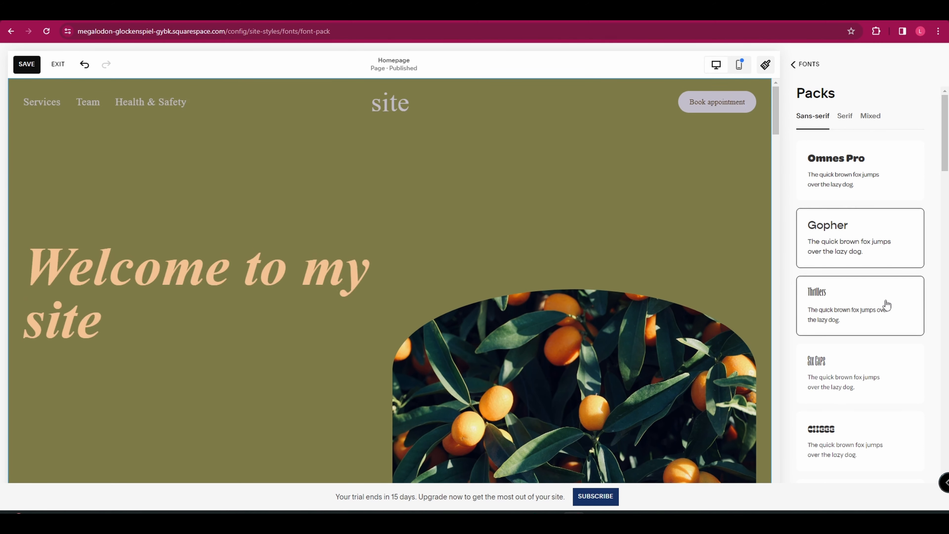
click(808, 66)
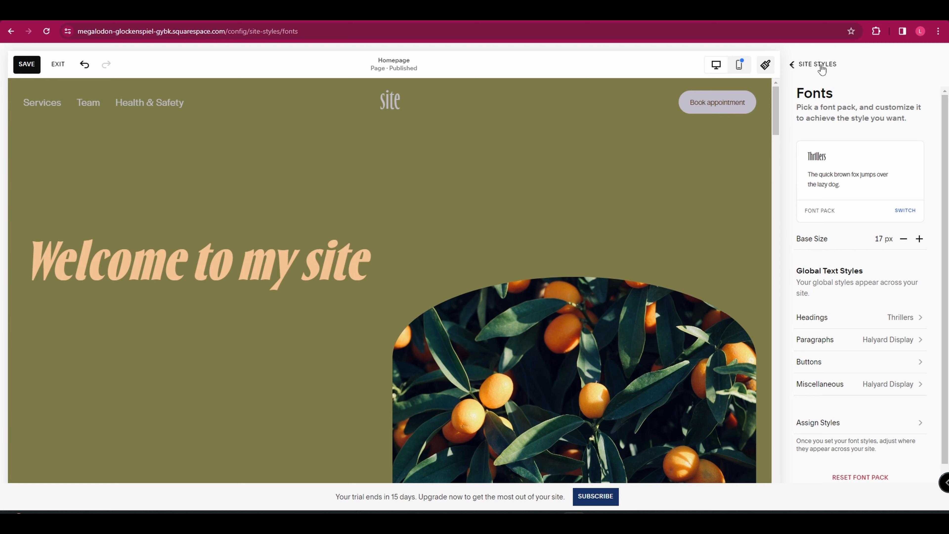
Try several preset color palettes for the site and apply the yellow, teal and blue one
click(820, 64)
click(819, 178)
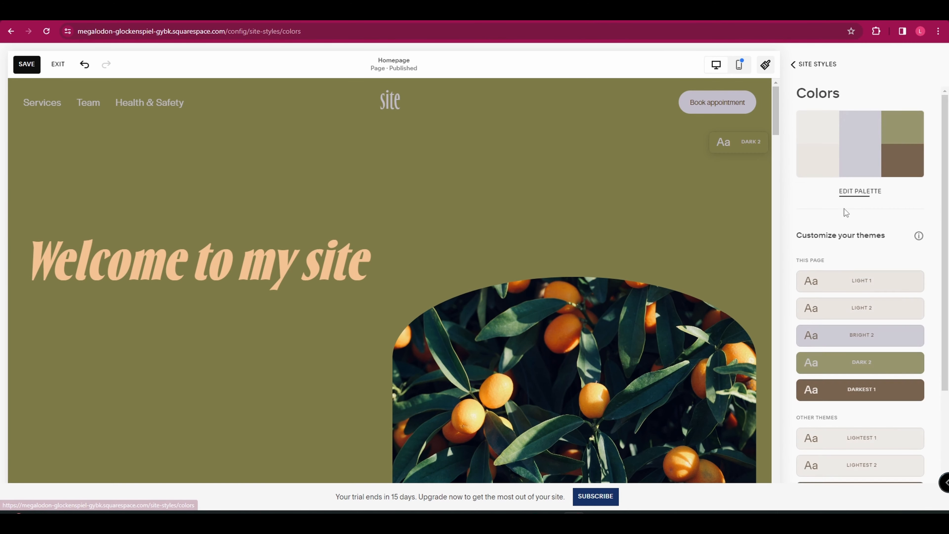
click(860, 191)
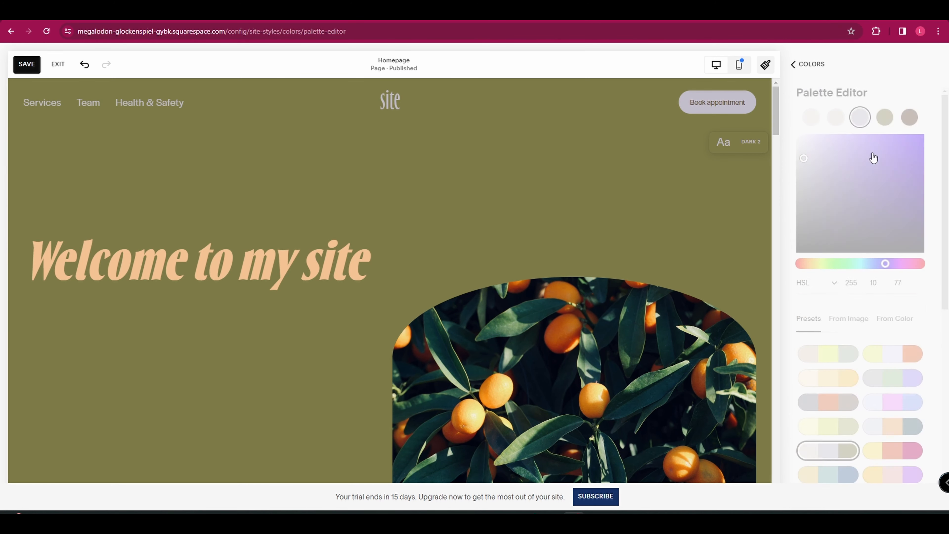
scroll(873, 407, down, 3)
scroll(873, 407, down, 4)
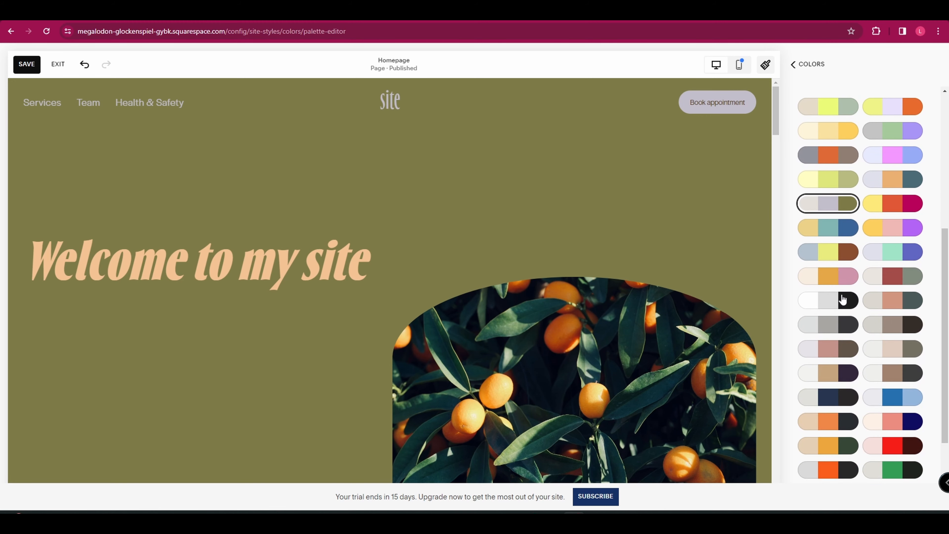
click(891, 285)
click(892, 253)
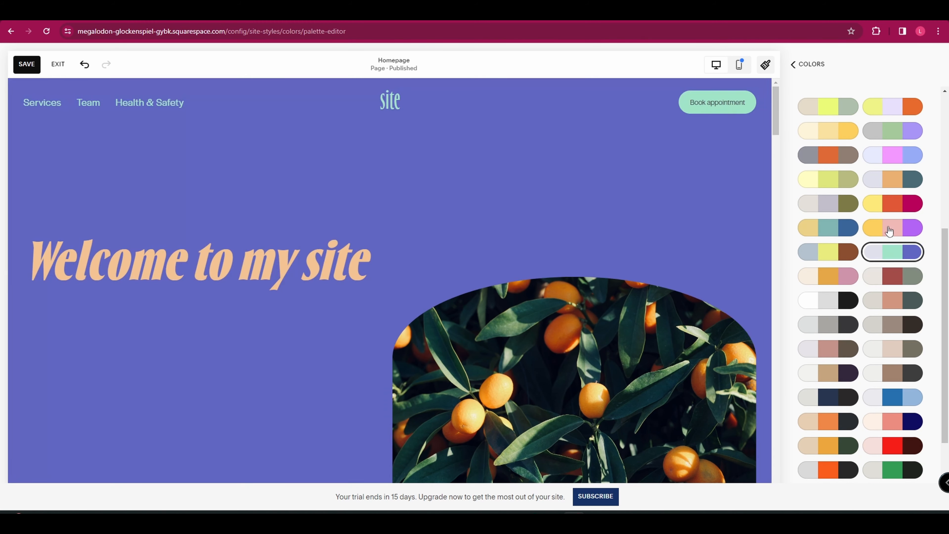
click(895, 229)
click(836, 229)
scroll(822, 254, up, 5)
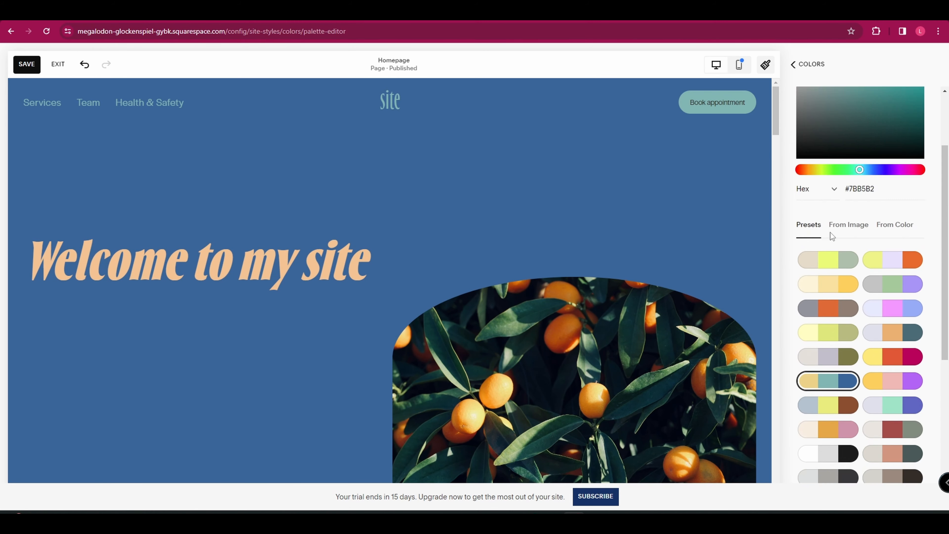
click(807, 68)
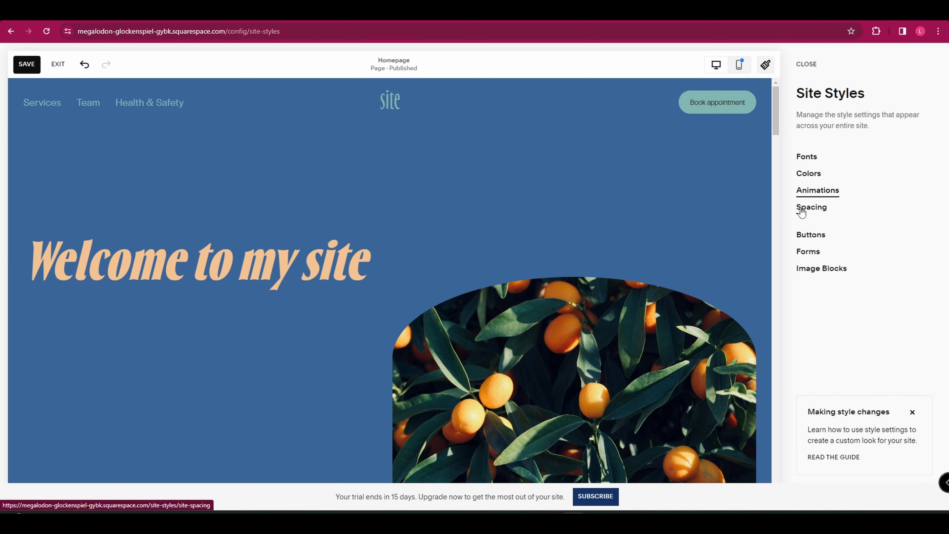
Set the primary buttons' shape to Square with a 4px outline and close the site styles
click(810, 236)
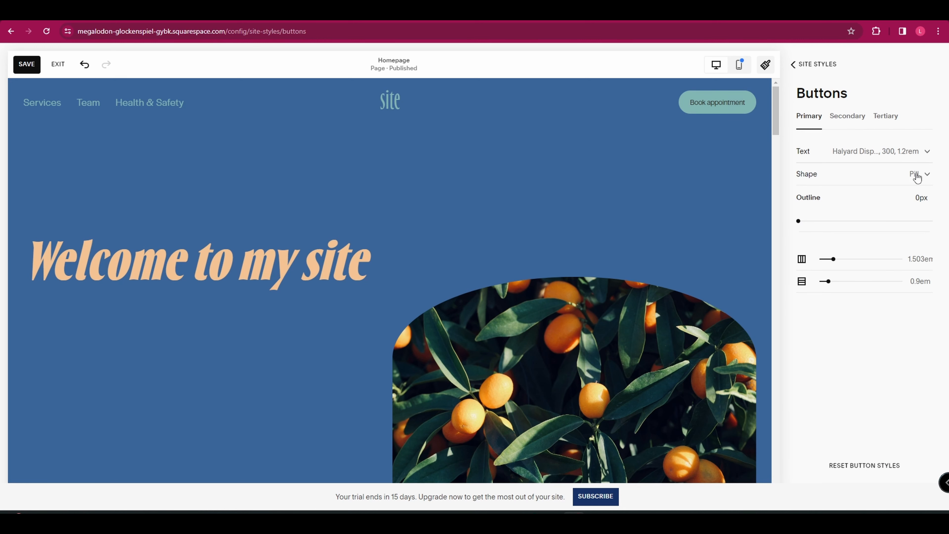
click(922, 175)
click(829, 246)
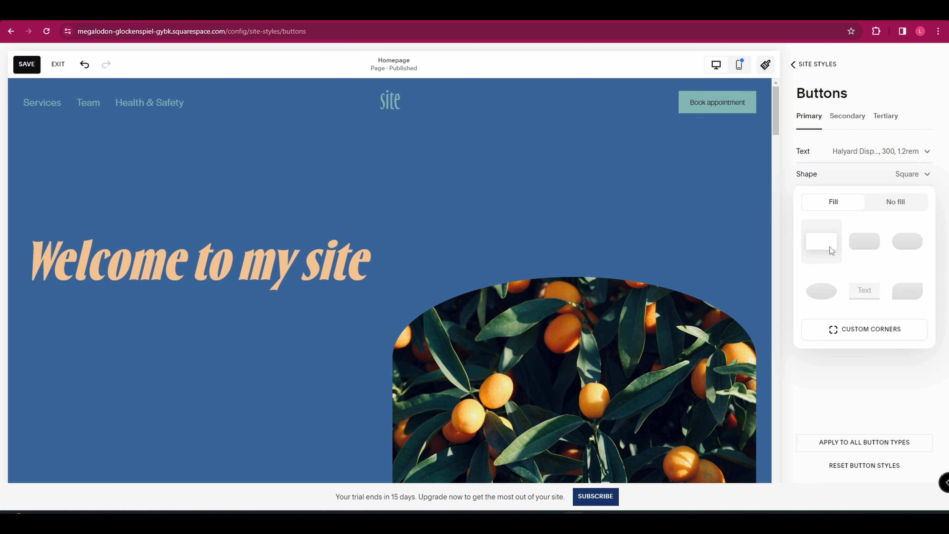
click(893, 144)
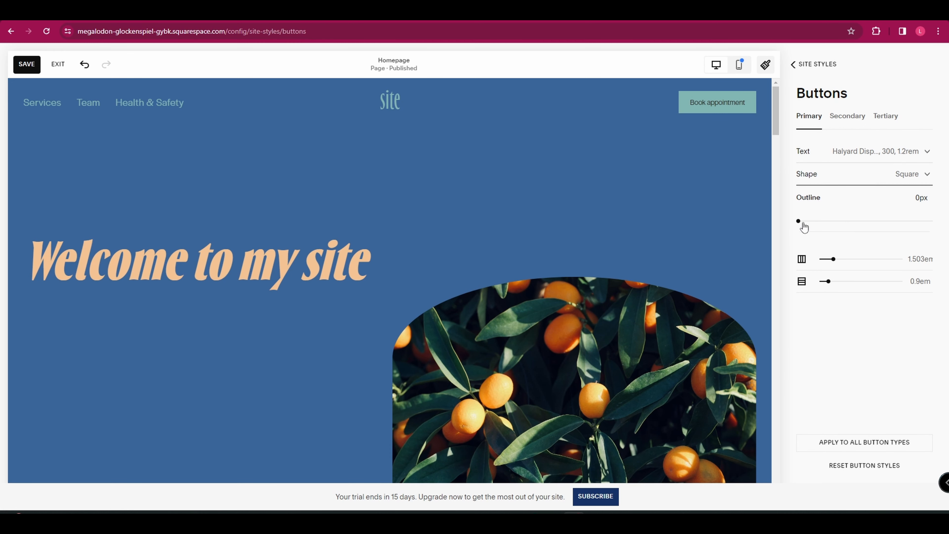
drag(799, 221, 852, 221)
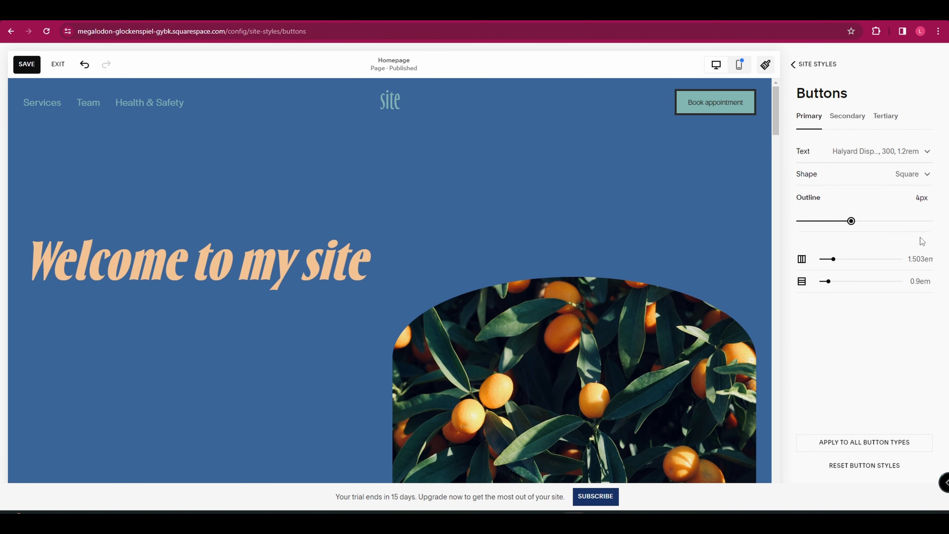
click(811, 64)
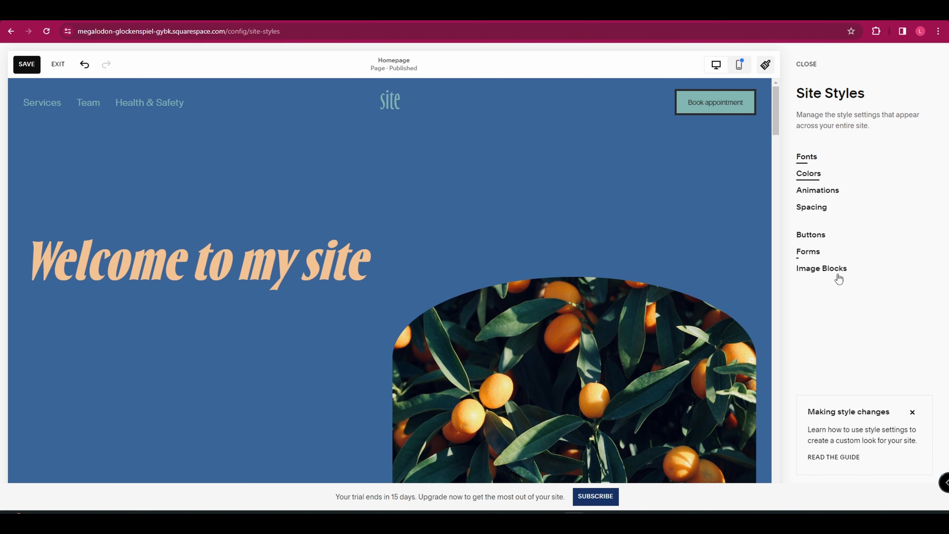
click(808, 65)
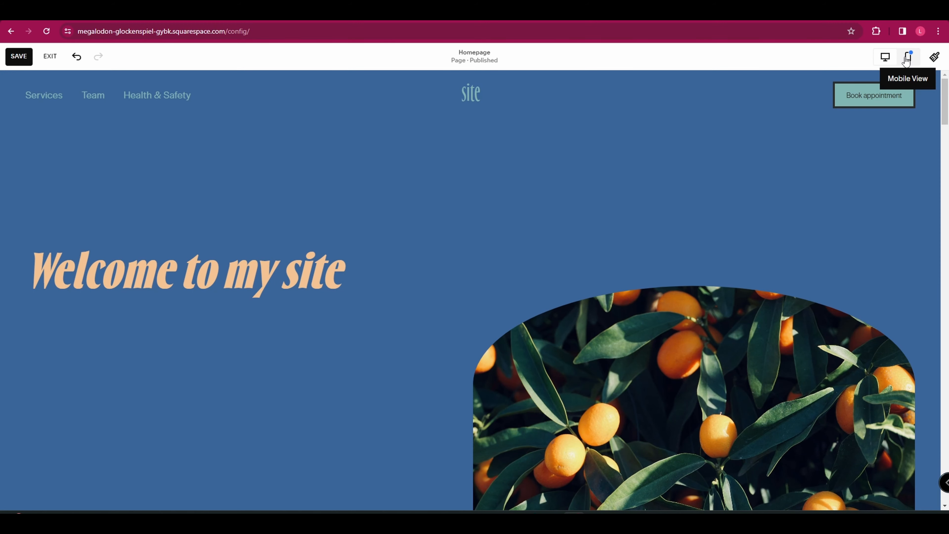
Review the homepage sections in mobile view, from the hero to the greenery photo, and return to desktop view
click(908, 59)
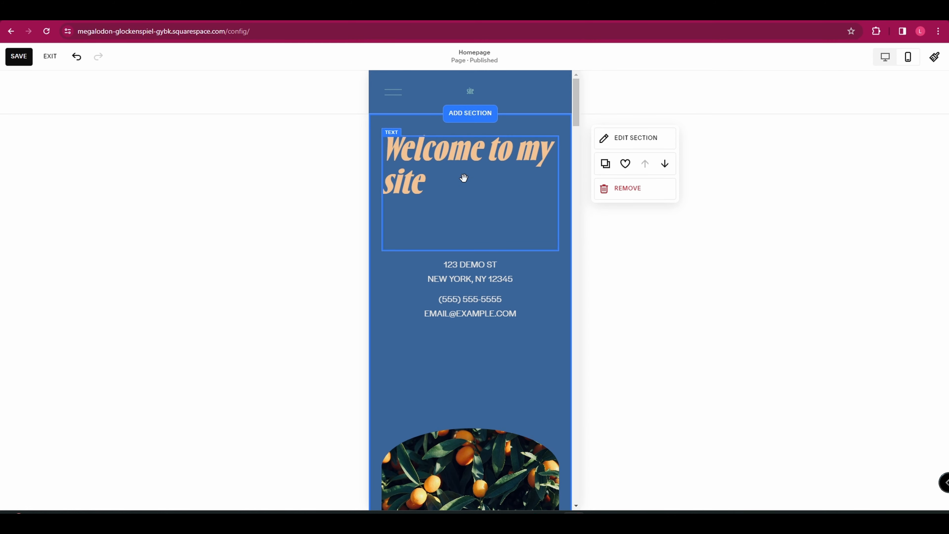
scroll(533, 168, down, 10)
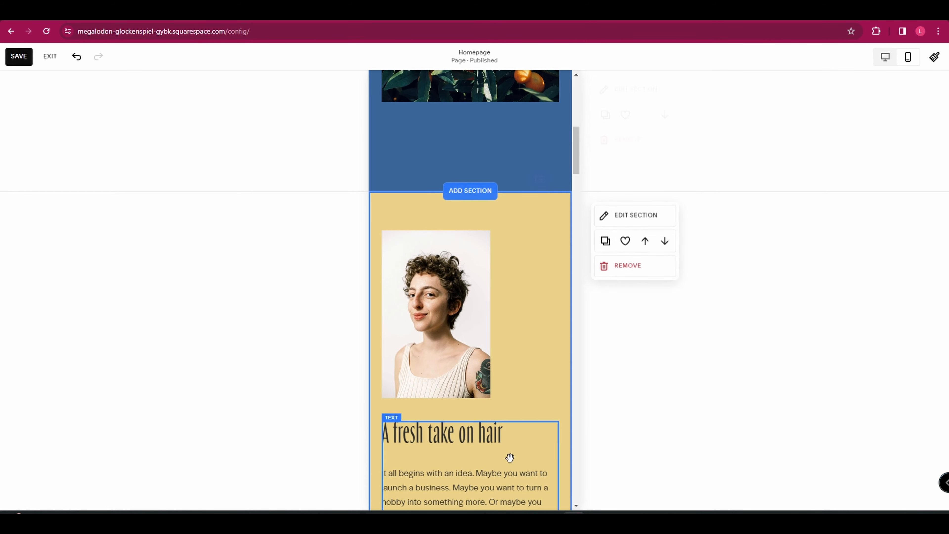
scroll(439, 381, down, 5)
scroll(487, 257, down, 10)
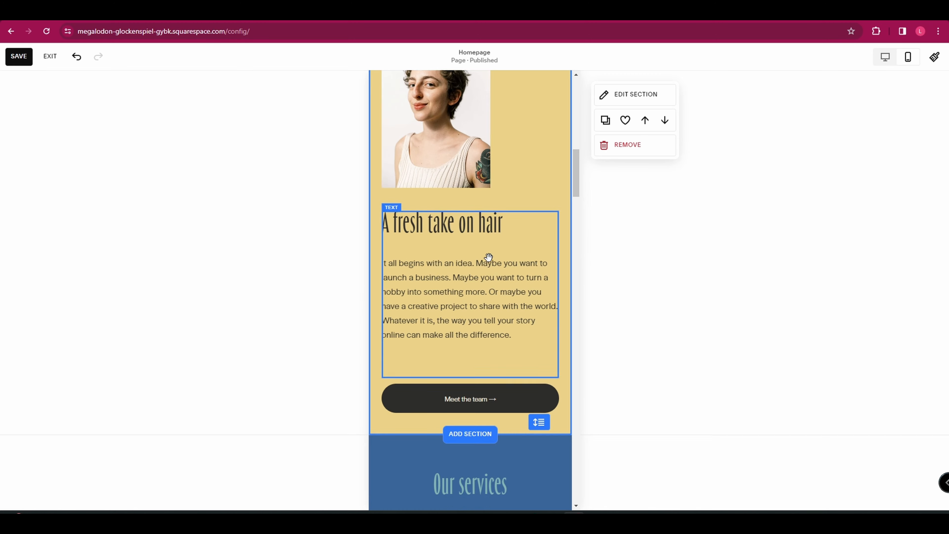
scroll(486, 266, down, 2)
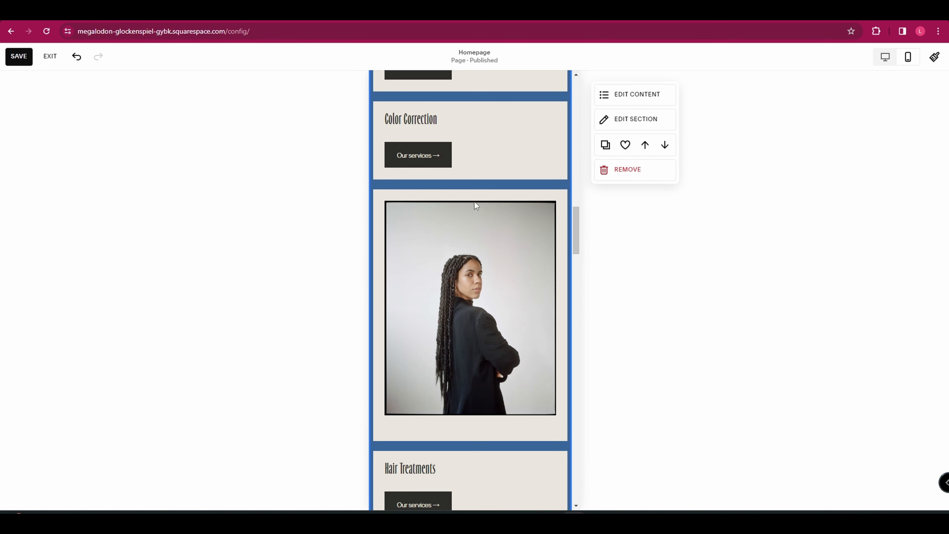
scroll(475, 205, down, 6)
scroll(446, 292, down, 8)
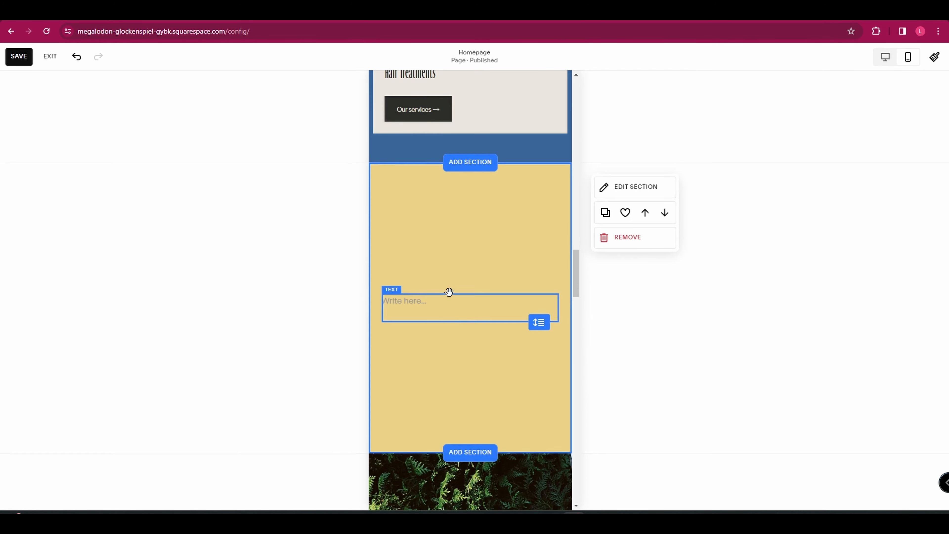
scroll(456, 320, down, 12)
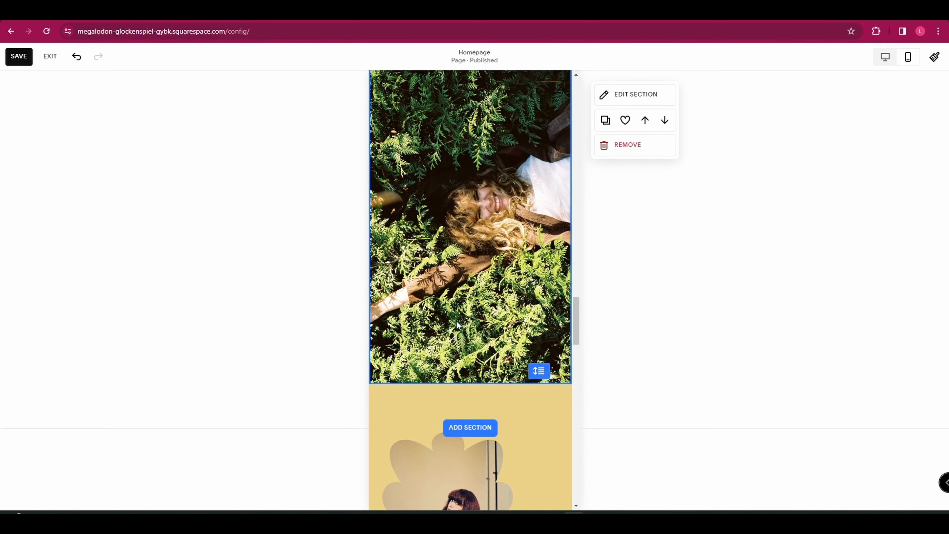
click(887, 57)
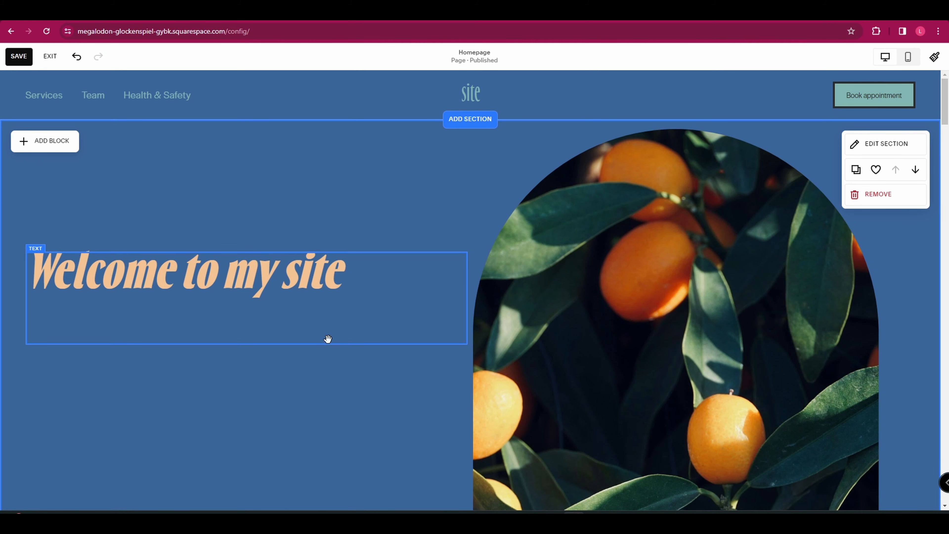
Save the homepage changes and exit the page editor
click(23, 57)
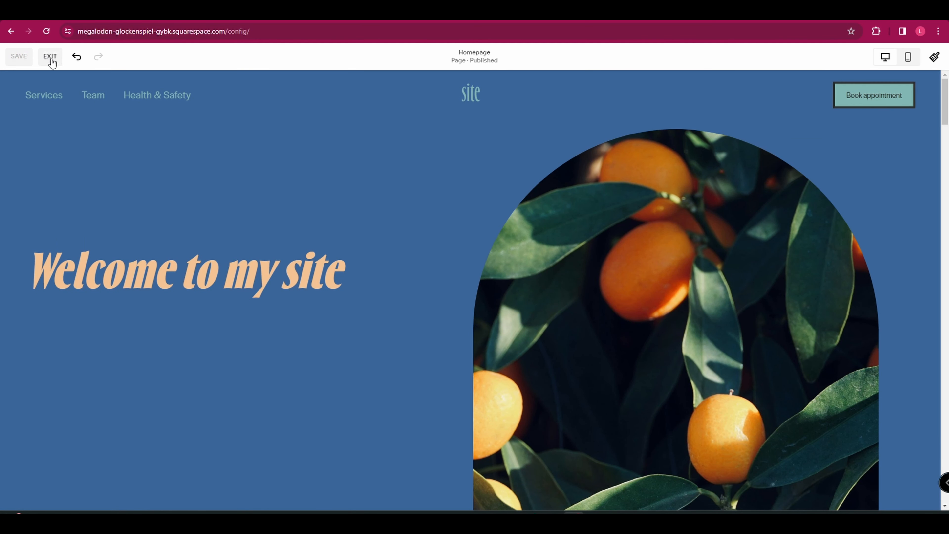
click(50, 57)
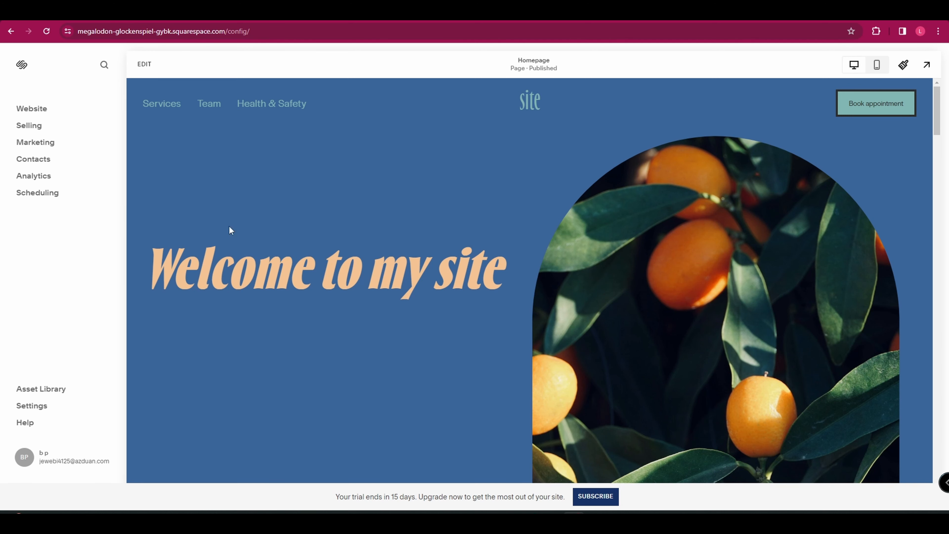
Start a new physical product in the store, skip its name and image, keep unlimited stock, and open the full product form
click(27, 130)
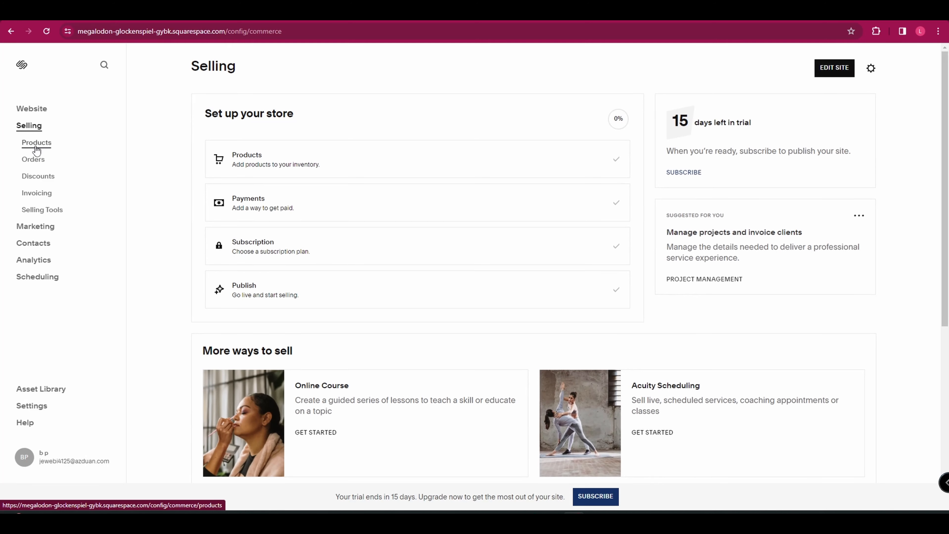
click(36, 144)
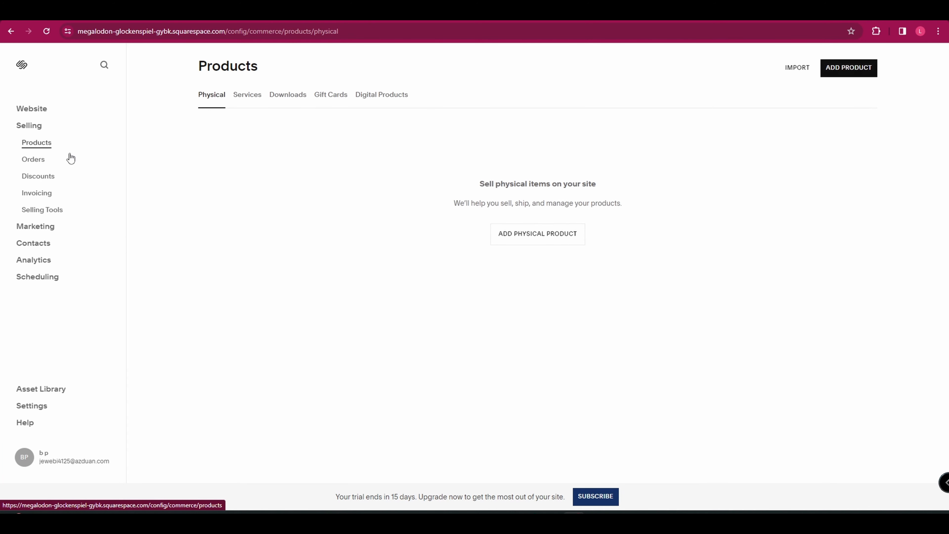
click(531, 235)
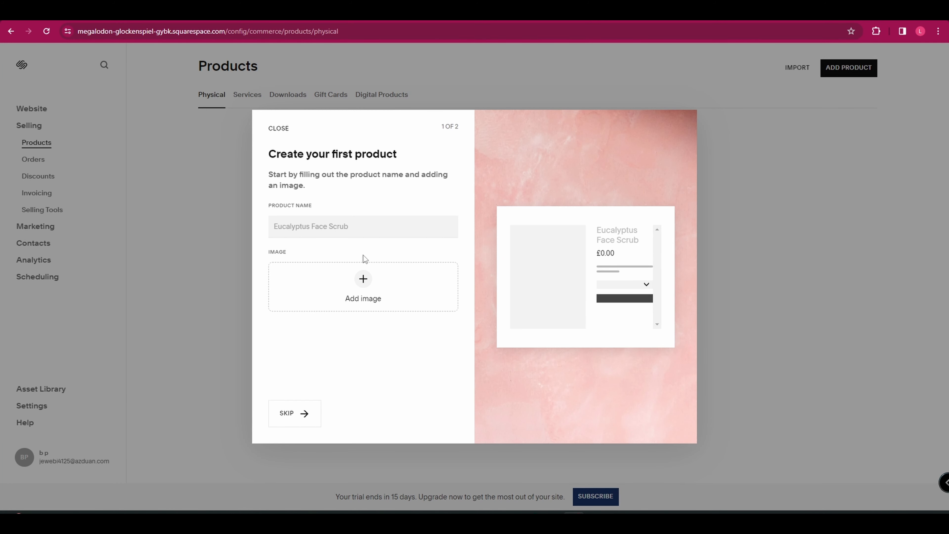
click(304, 416)
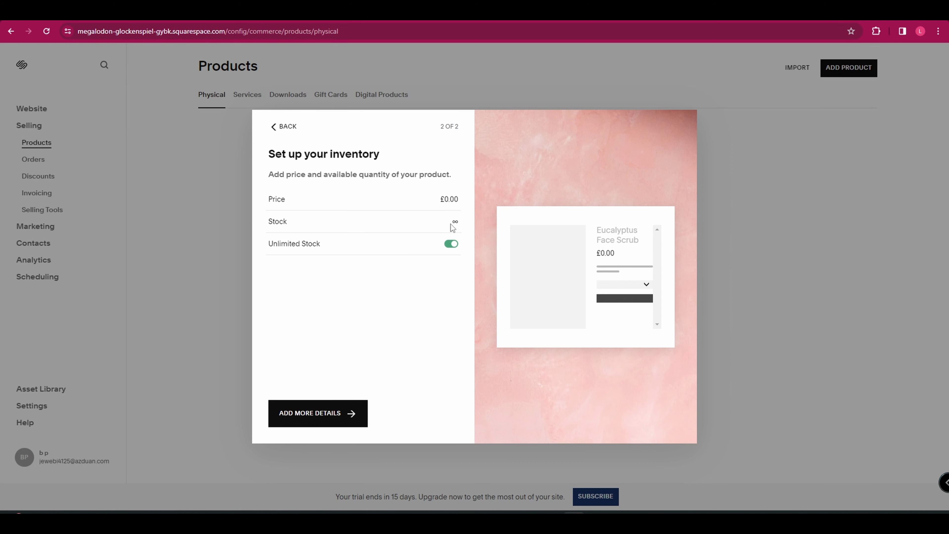
click(450, 242)
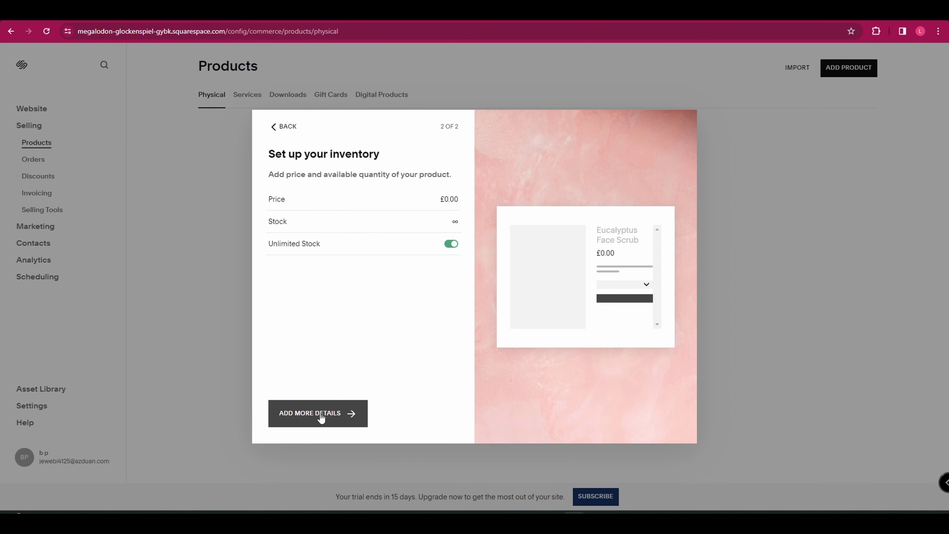
click(318, 413)
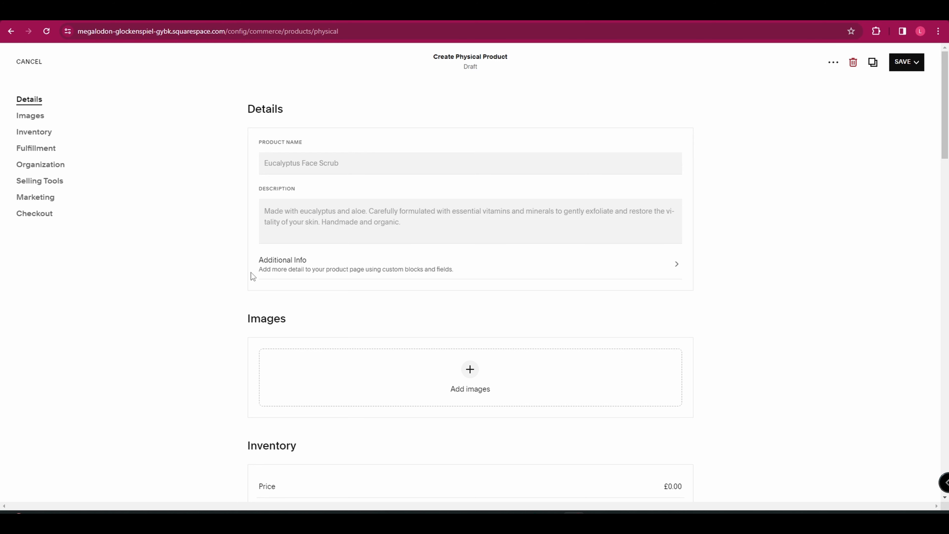
Examine the product form's image, inventory, variant and fulfillment options
scroll(362, 333, down, 7)
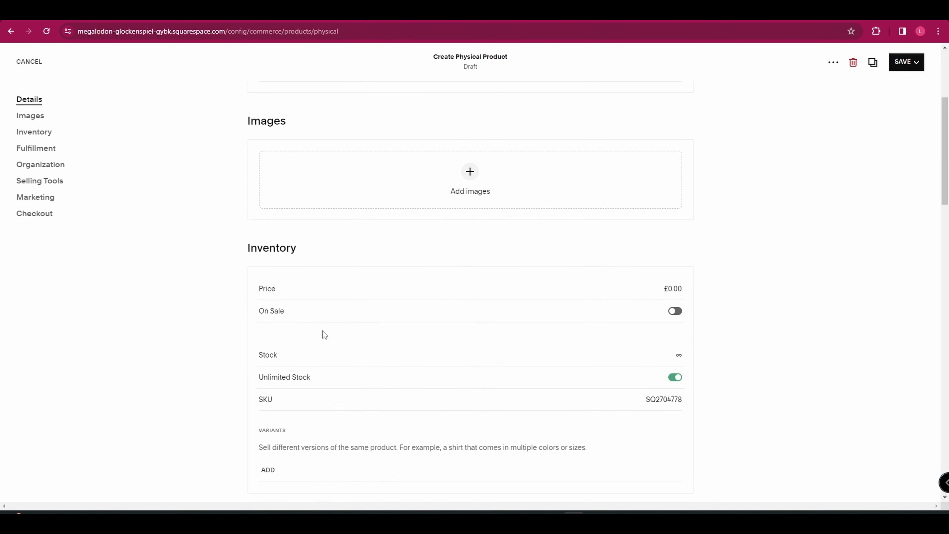
scroll(311, 316, down, 3)
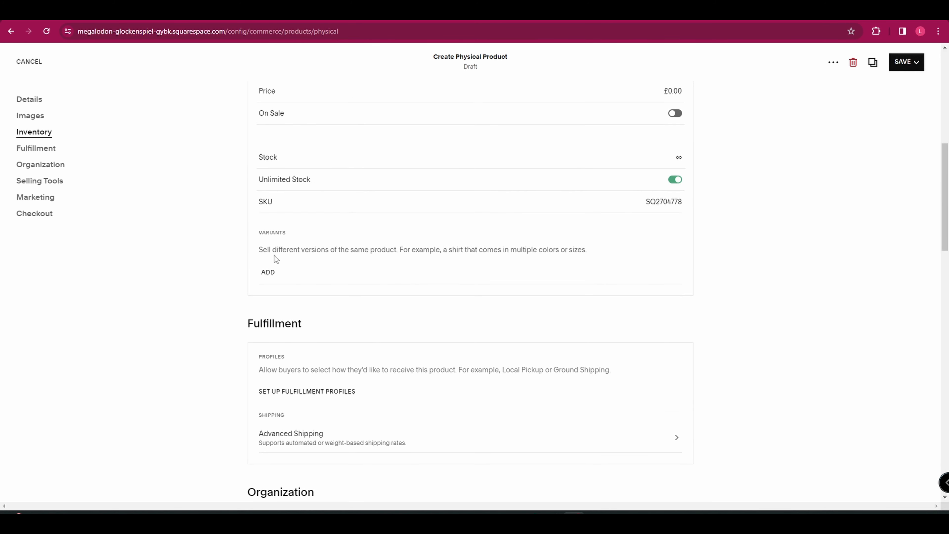